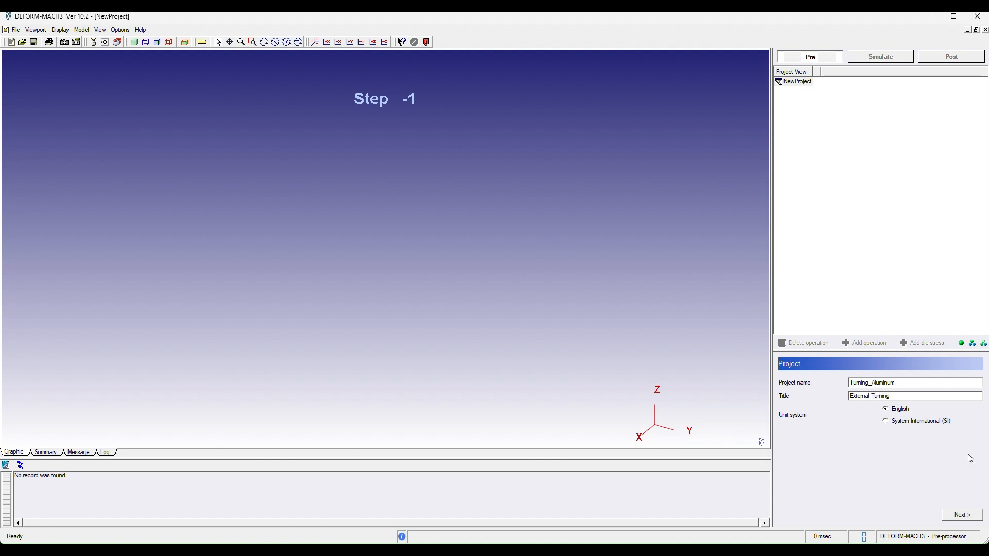
- Create the Turning_Aluminum project in System International units, keeping the default operation name and the Turning machining type
left_click(906, 422)
left_click(953, 517)
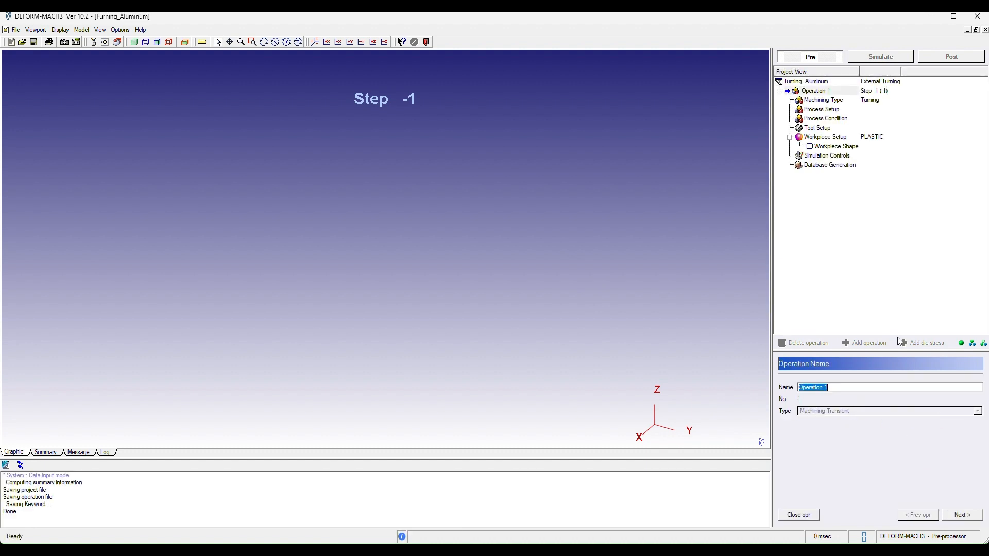
left_click(971, 520)
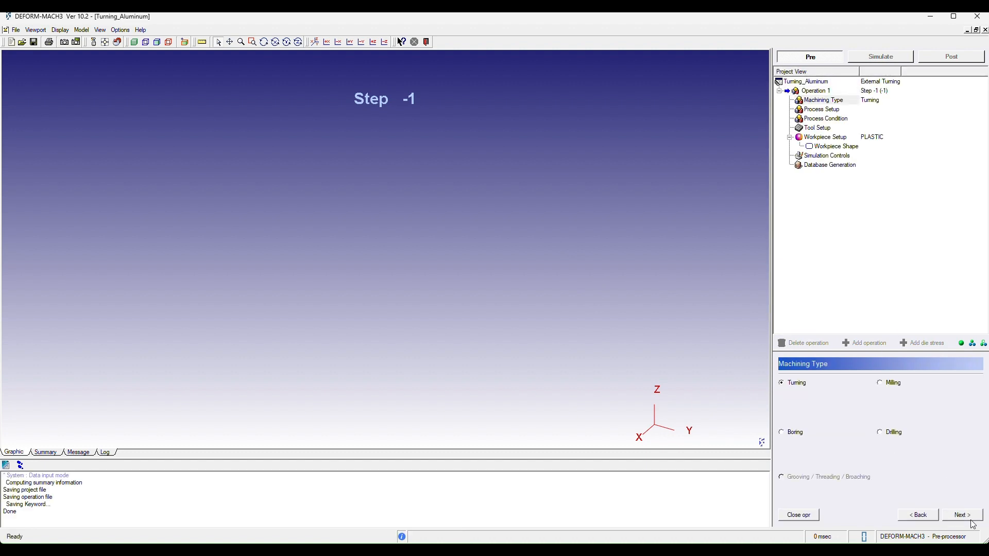
left_click(962, 515)
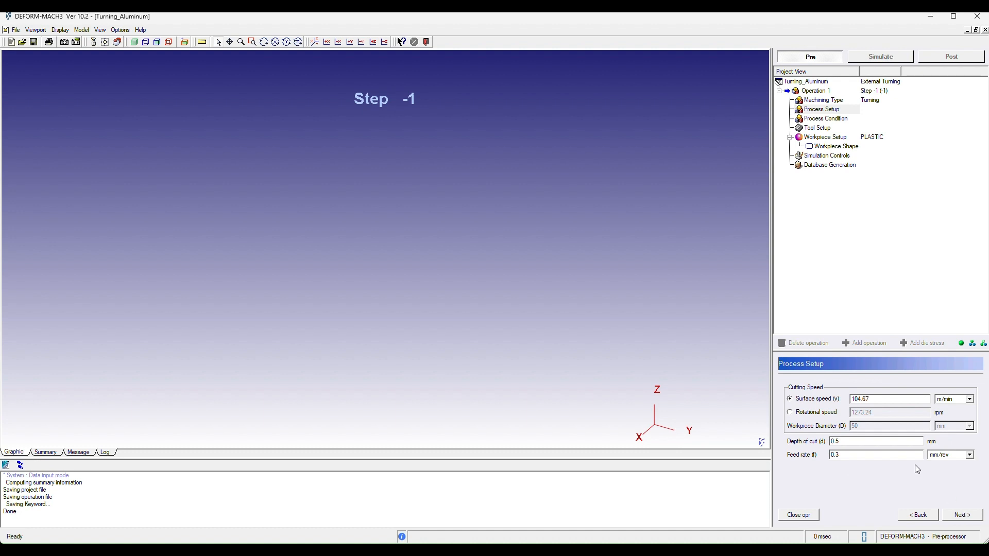
- Set the surface speed to 300 m/min, depth of cut to 2 mm and feed rate to 0.125 mm/rev, keeping the default process conditions
double_click(897, 402)
type("300")
left_click(869, 446)
double_click(869, 445)
type("2")
double_click(837, 455)
type("0.125")
left_click(963, 515)
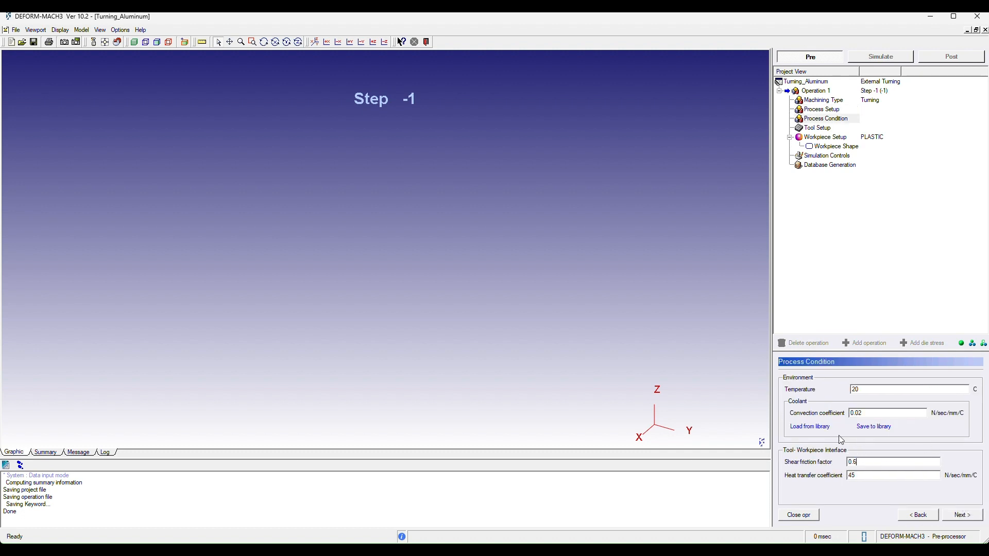
left_click(963, 515)
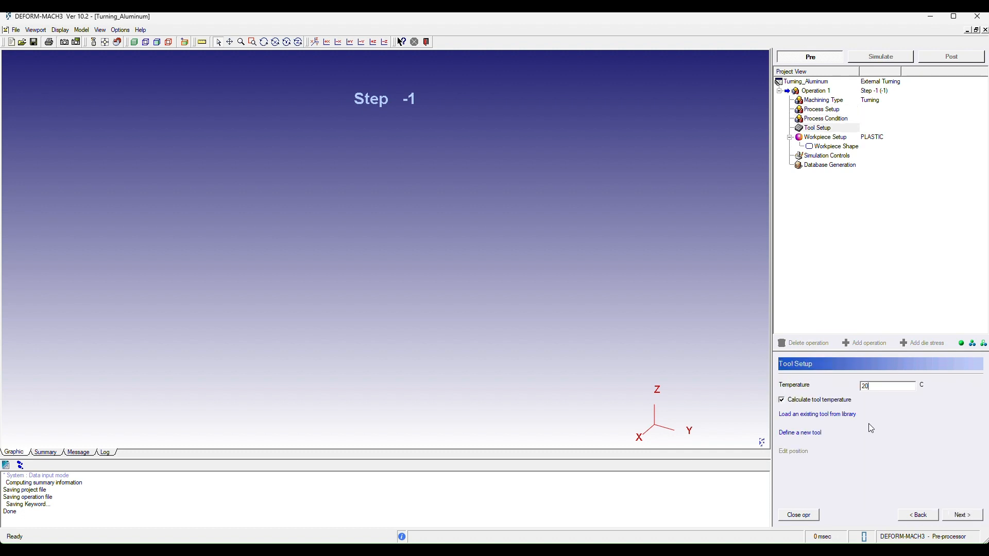
- Load the CNMA432 insert with WC base material from the tool library
left_click(806, 415)
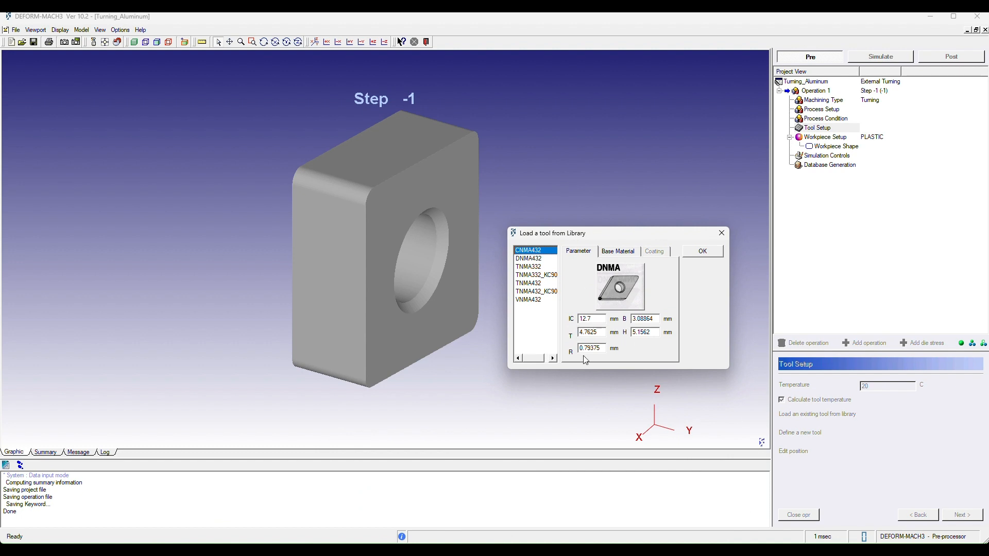
left_click(635, 253)
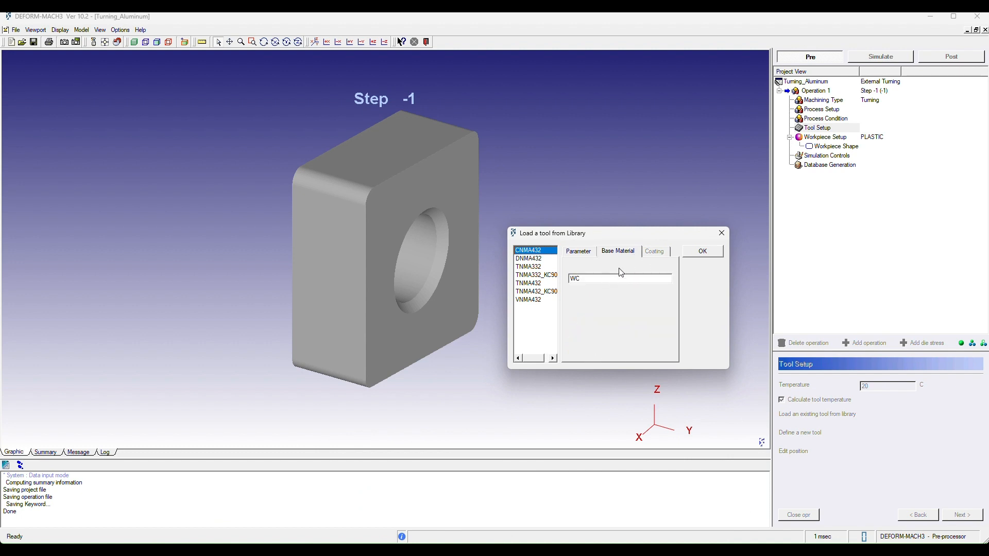
left_click(704, 251)
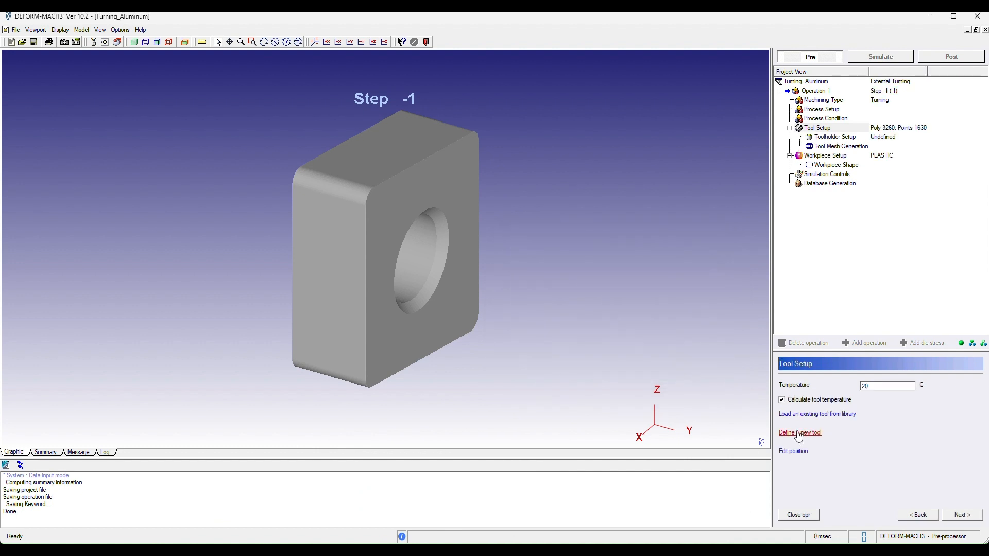
left_click(962, 516)
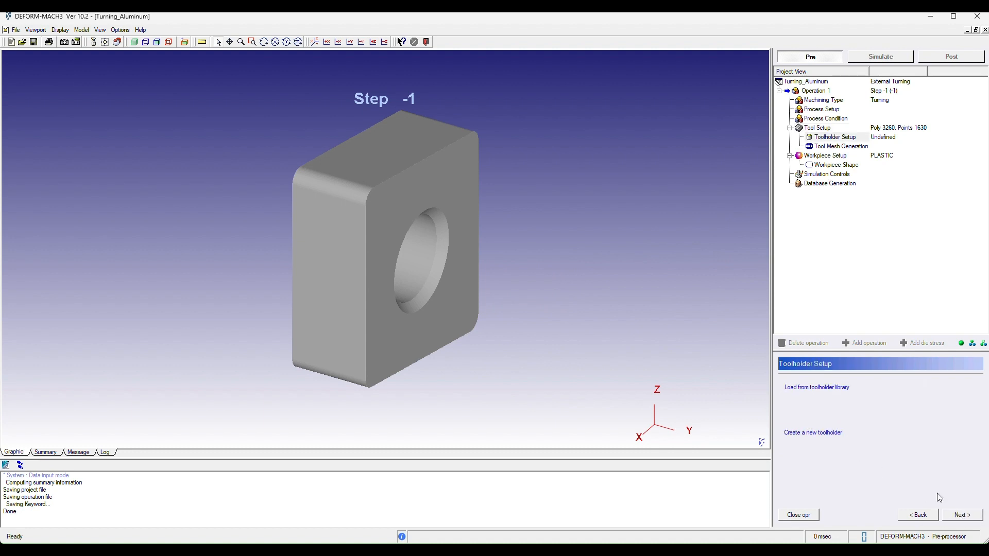
- Load the DCKNL toolholder from the library with its default -5 degree cutting and rake angles
left_click(814, 388)
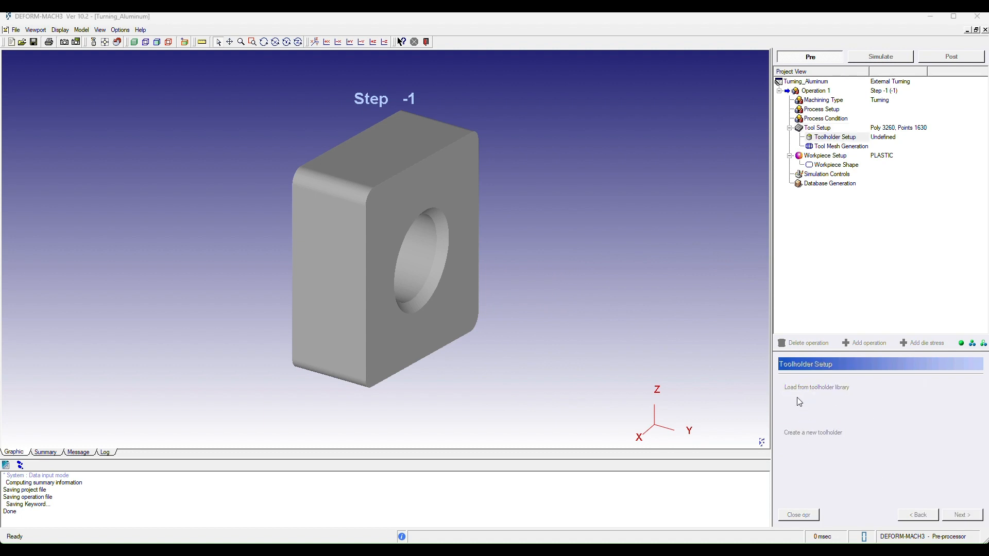
left_click_drag(567, 287, 565, 215)
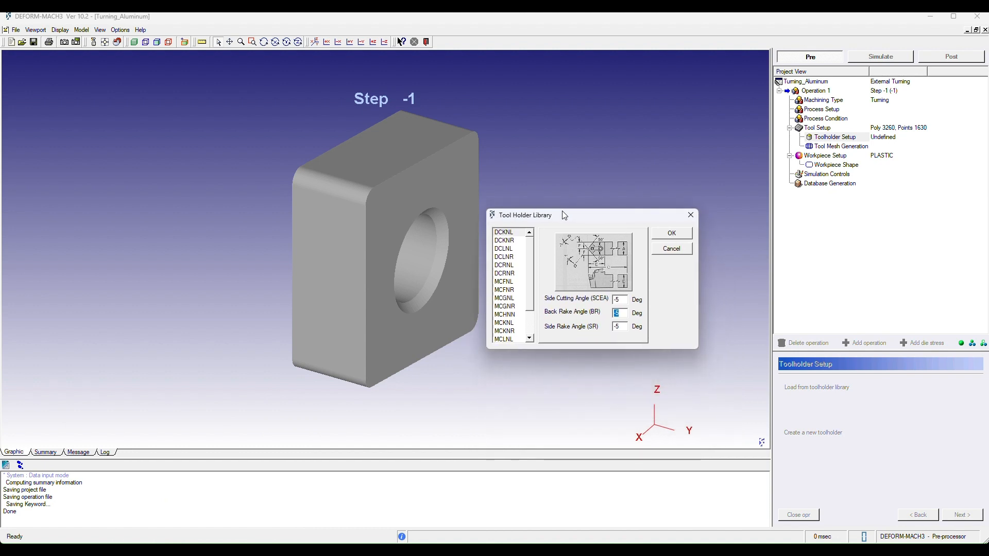
left_click(673, 234)
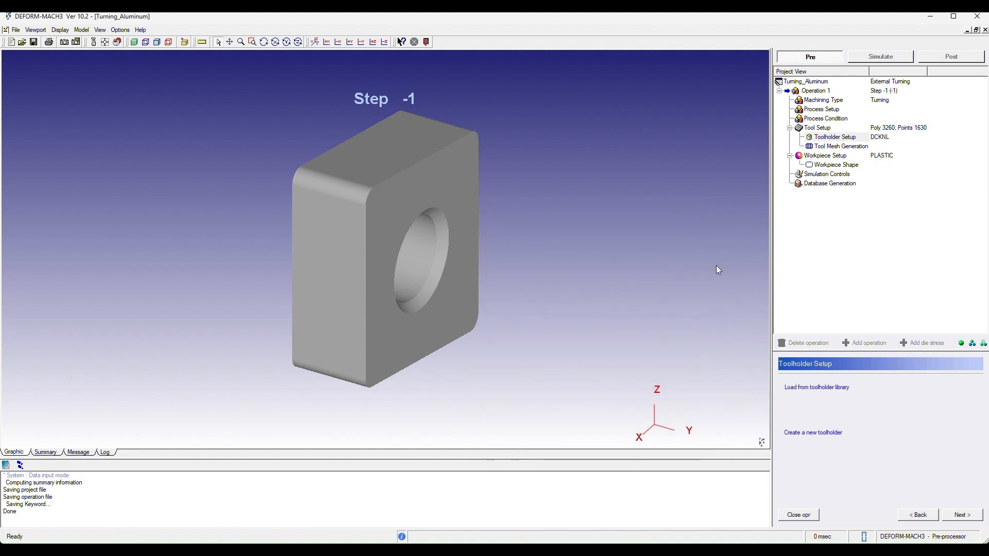
left_click(963, 514)
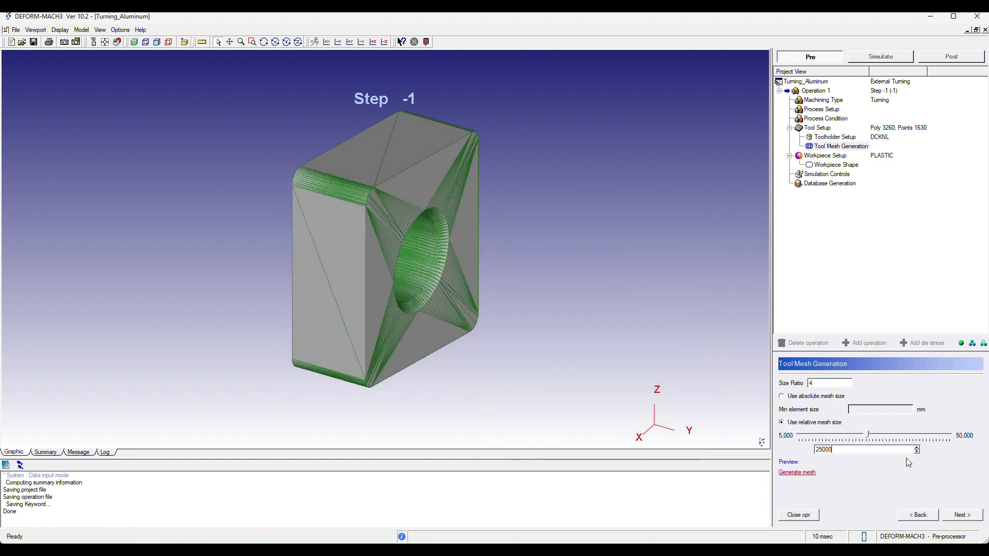
- Generate the insert mesh with a relative size of 25000 and assign a 20 °C temperature boundary condition to all its nodes
left_click(795, 472)
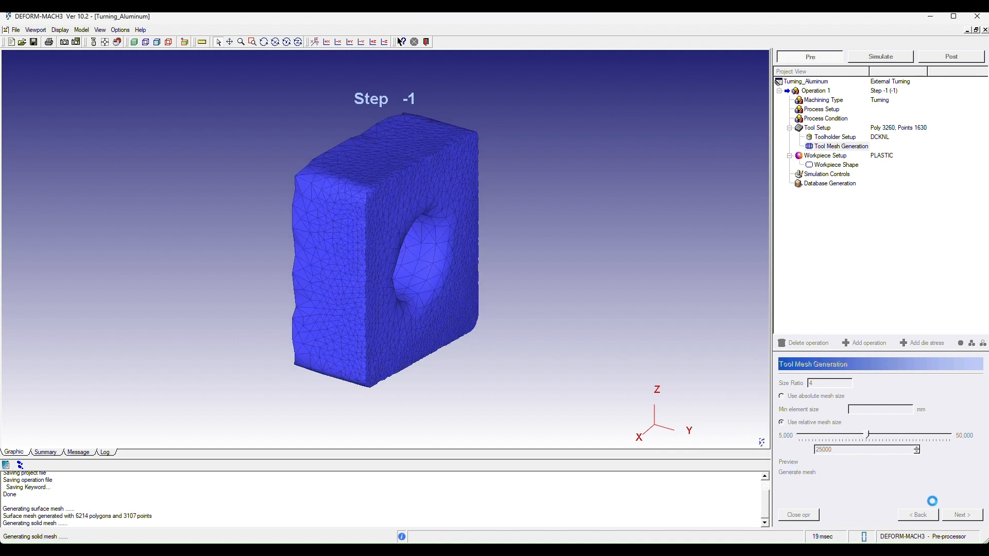
left_click(964, 516)
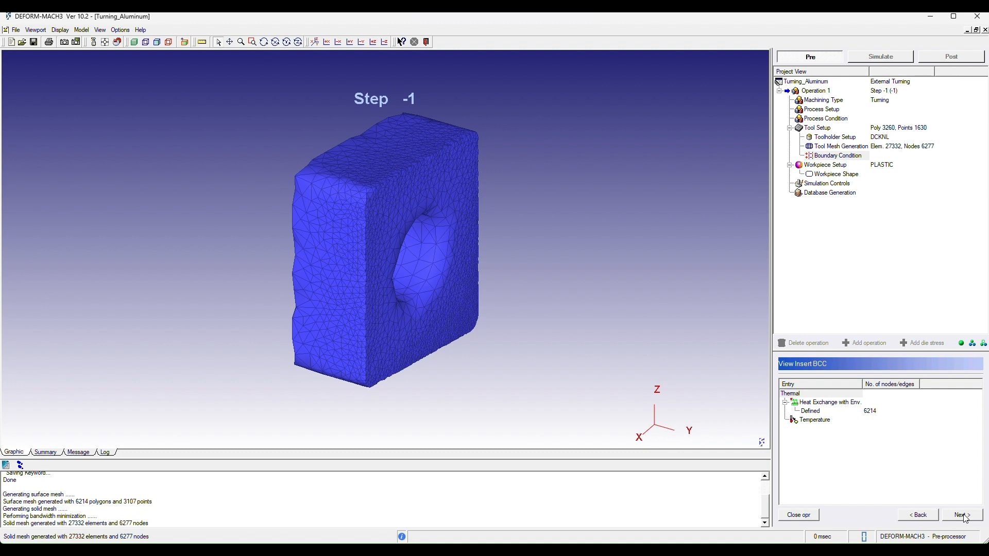
left_click(831, 421)
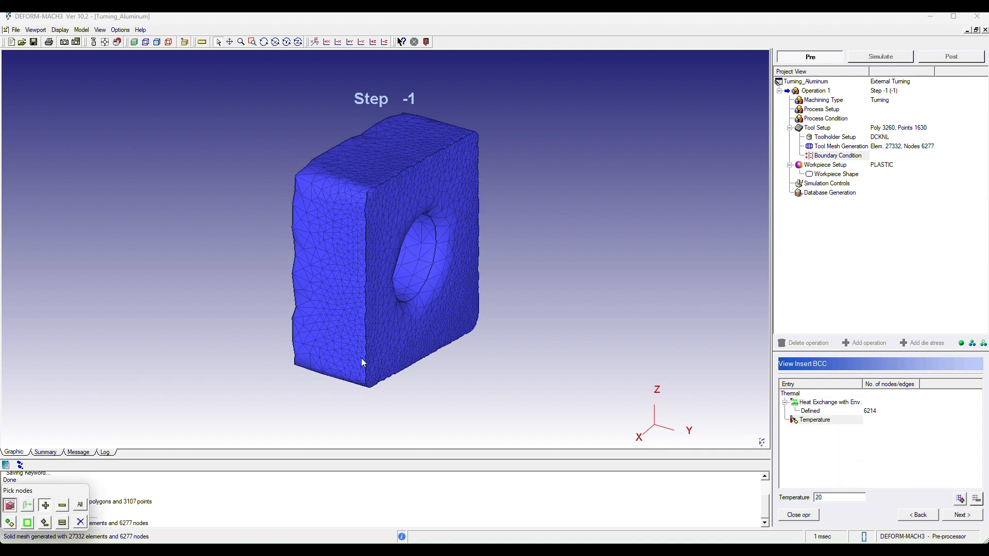
left_click(80, 505)
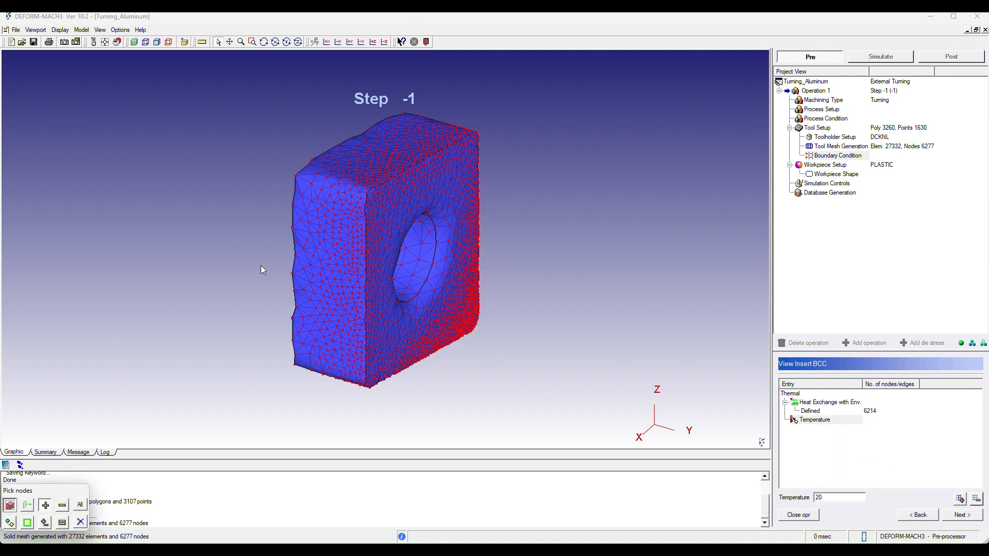
left_click(960, 499)
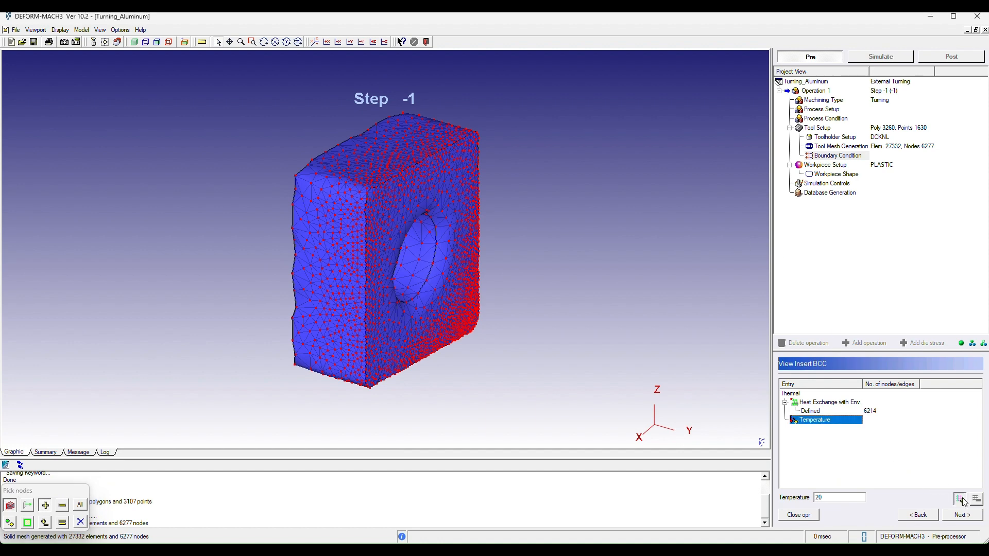
left_click(973, 515)
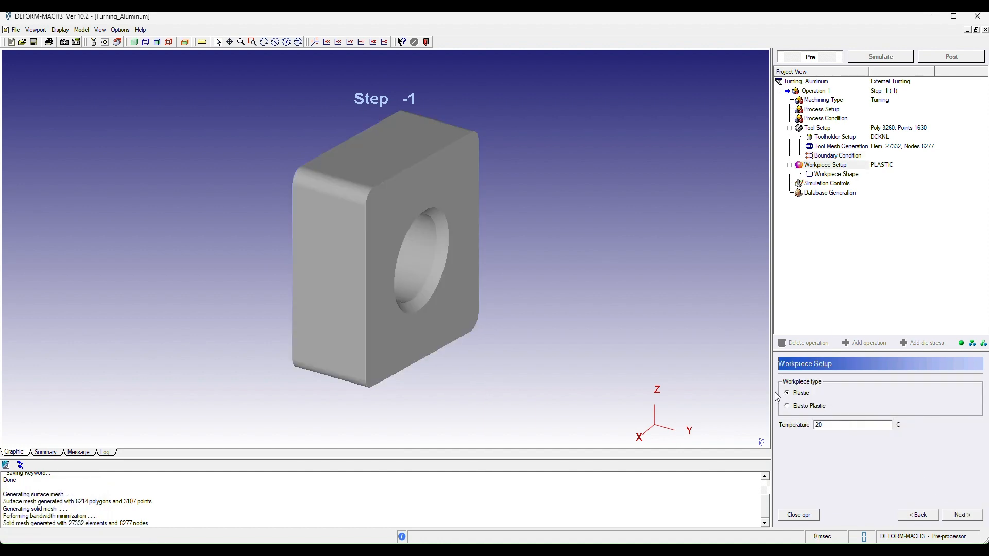
- Keep the workpiece plastic at 20 °C and create its geometry as a simplified model 6.25 mm long
left_click(976, 515)
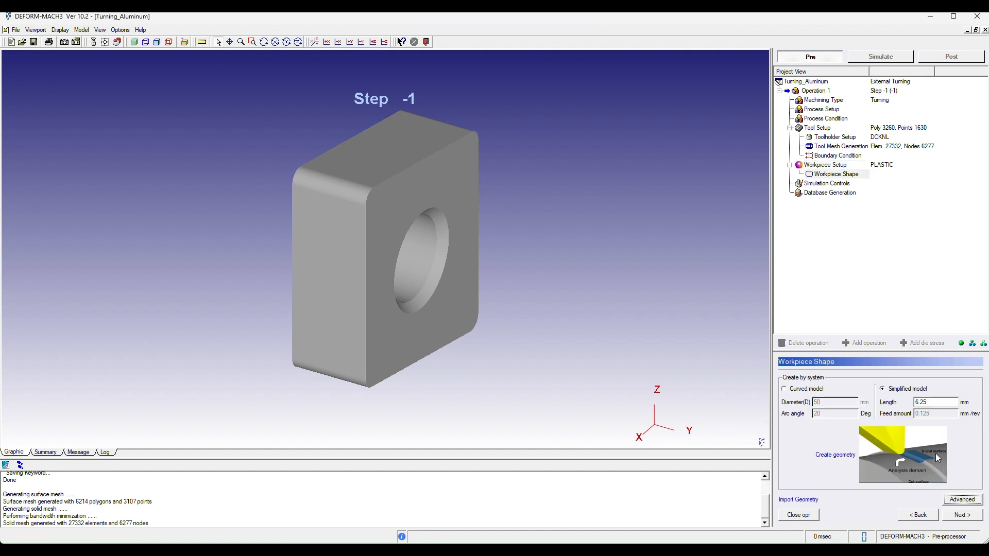
left_click(829, 455)
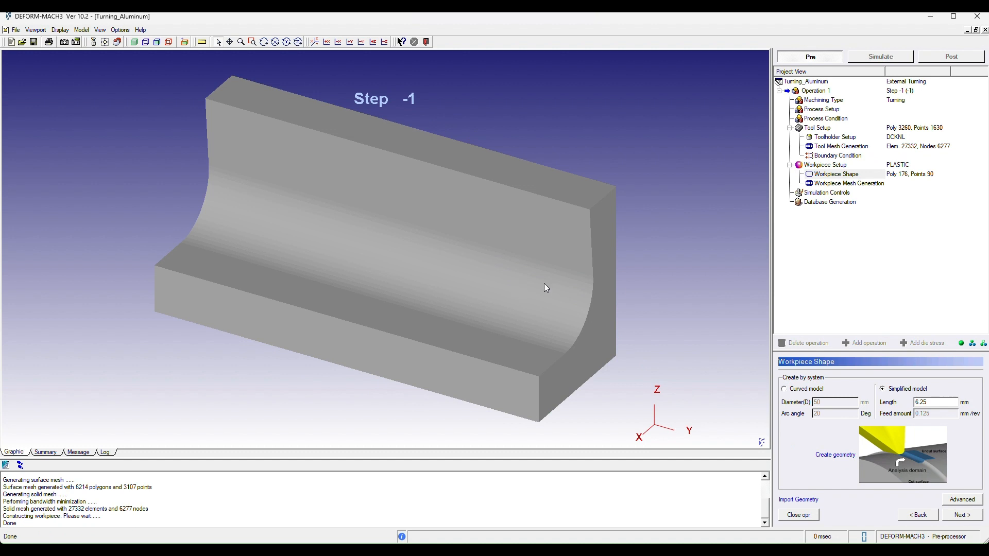
left_click(961, 517)
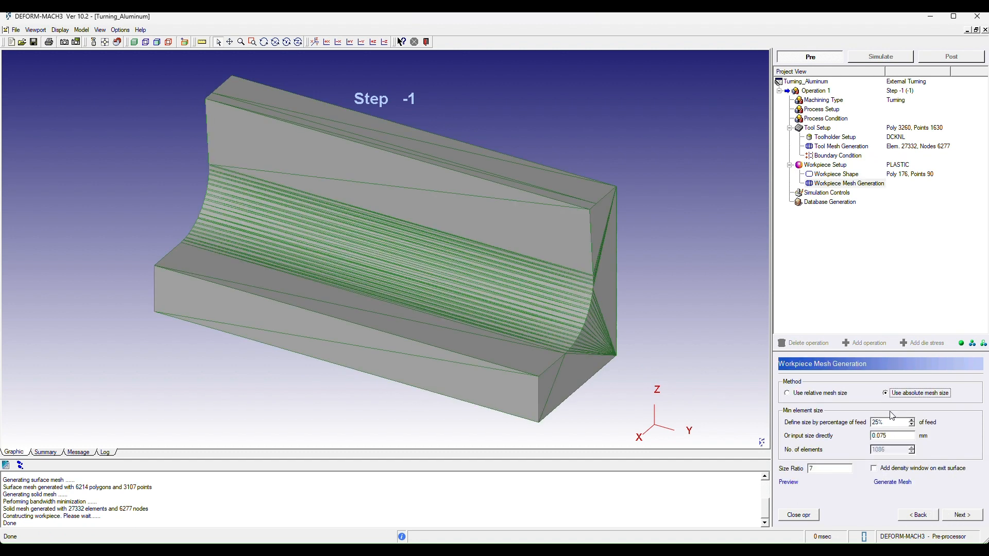
- Generate the workpiece mesh with an absolute minimum element size of 0.075 mm and size ratio 7, keeping the default boundary conditions
left_click(892, 482)
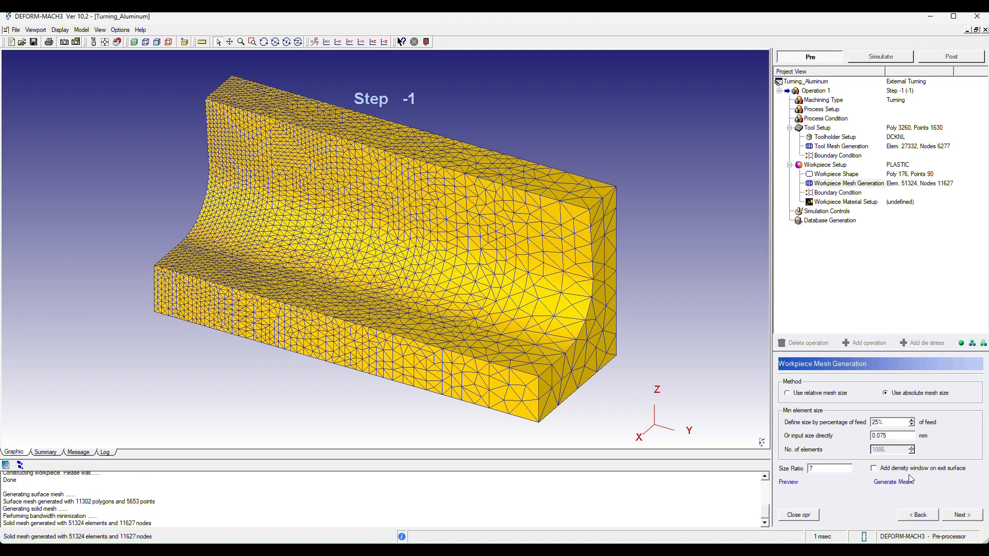
left_click(963, 516)
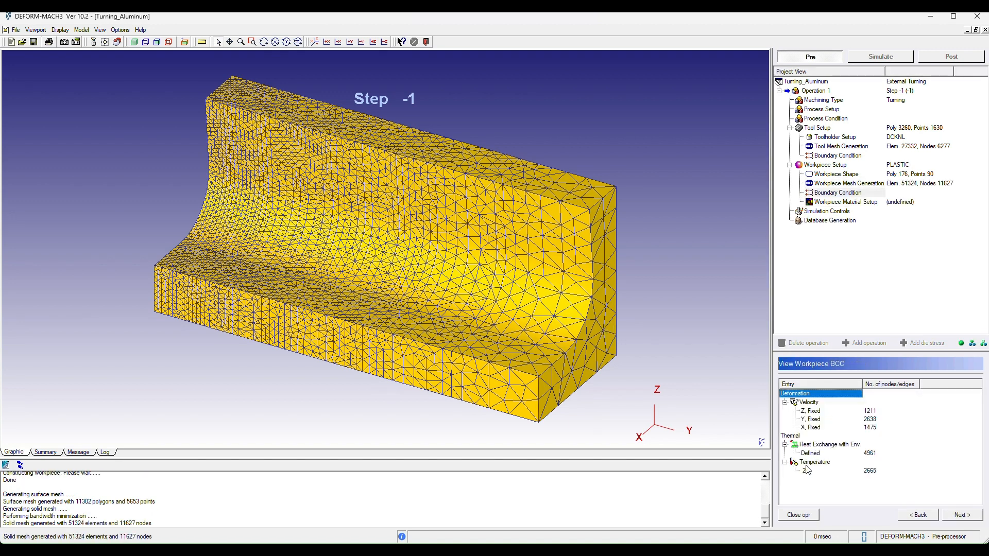
left_click(957, 515)
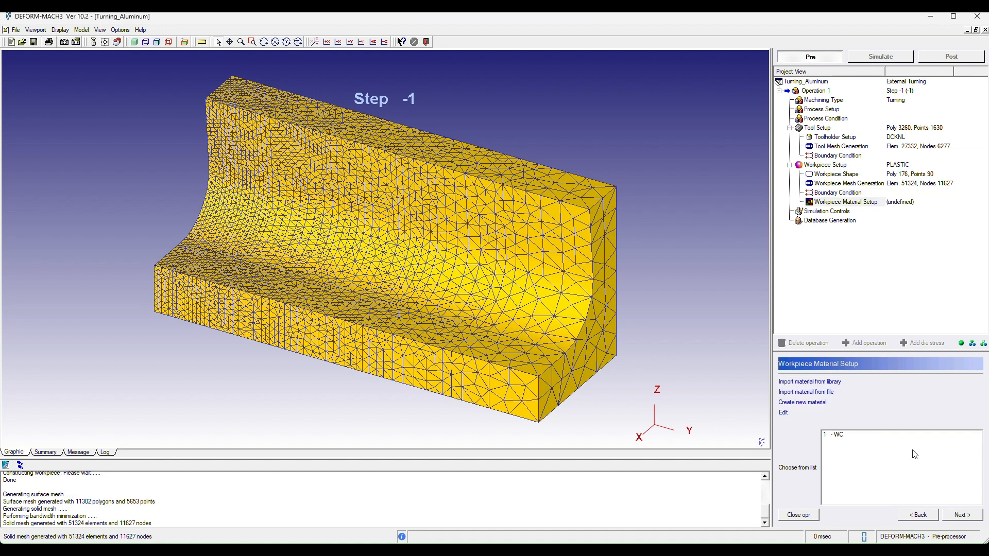
- Assign the AL6061_Machining material from the Aluminum category of the library to the workpiece
left_click(806, 382)
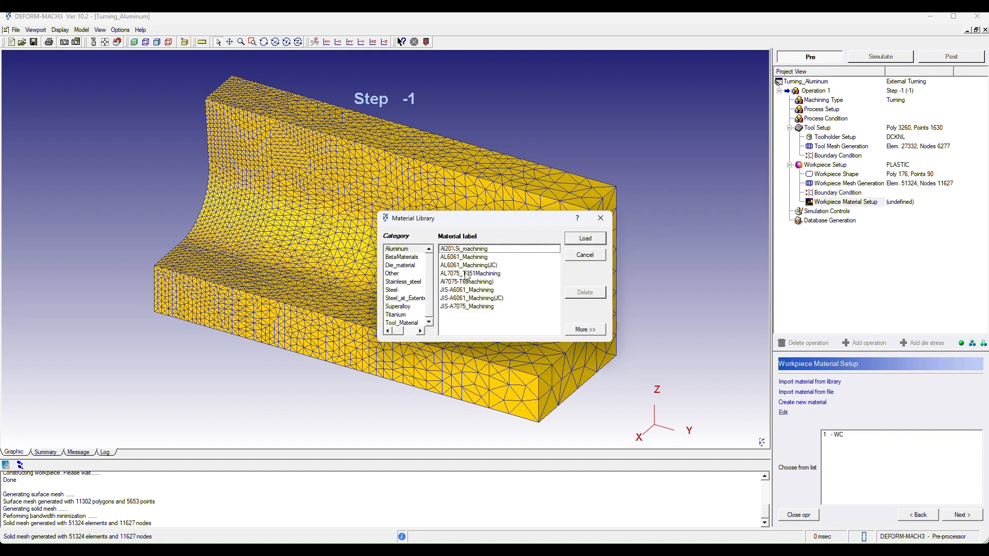
left_click(465, 266)
left_click(466, 257)
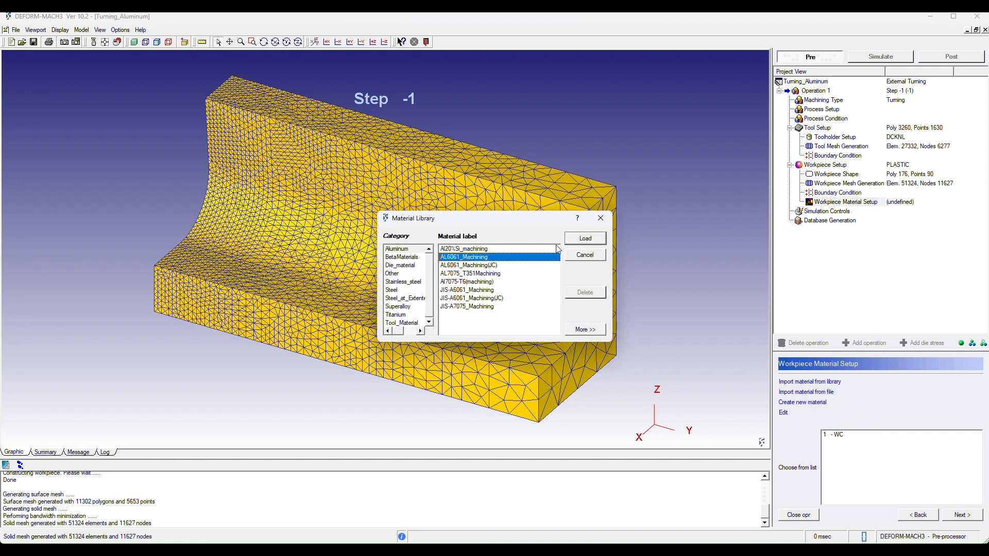
left_click(495, 266)
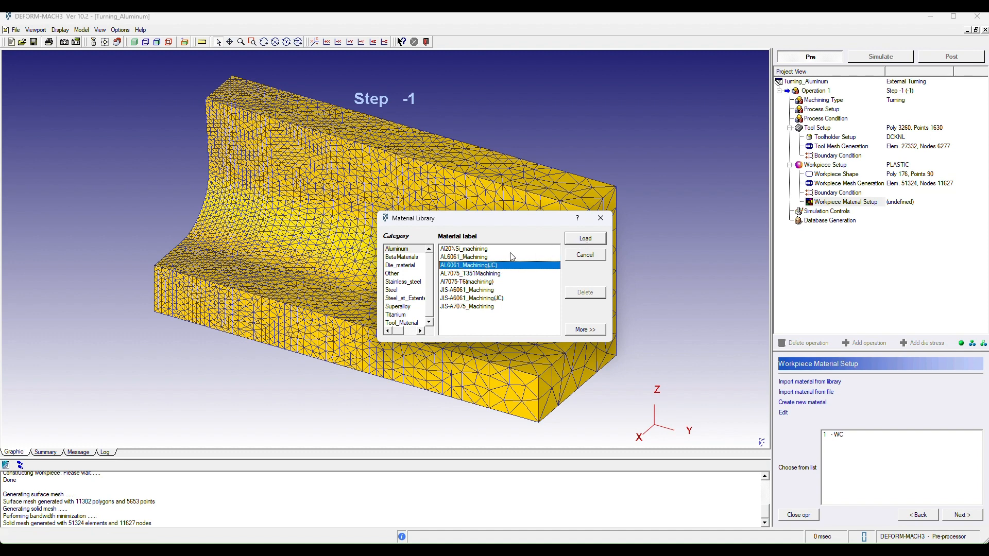
left_click(497, 257)
left_click(587, 240)
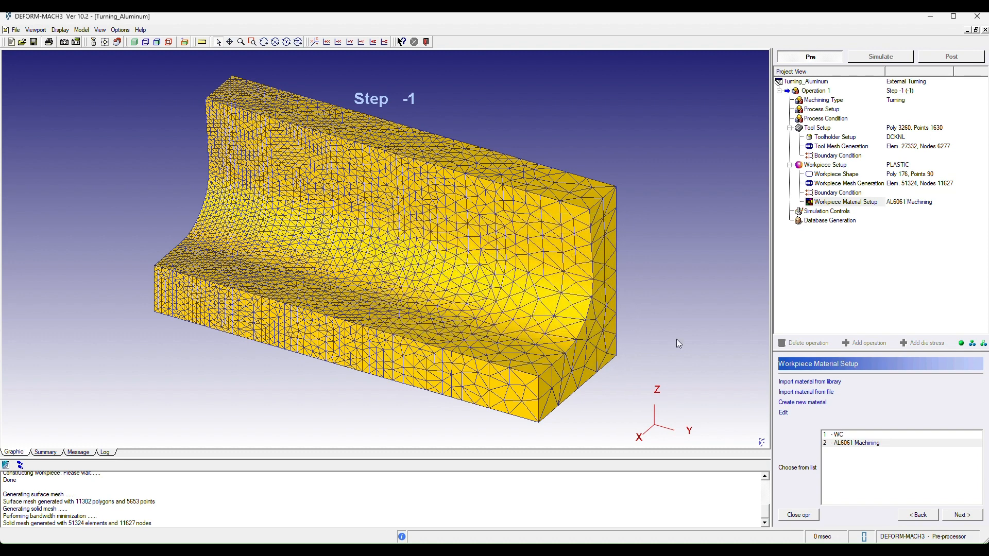
left_click(961, 515)
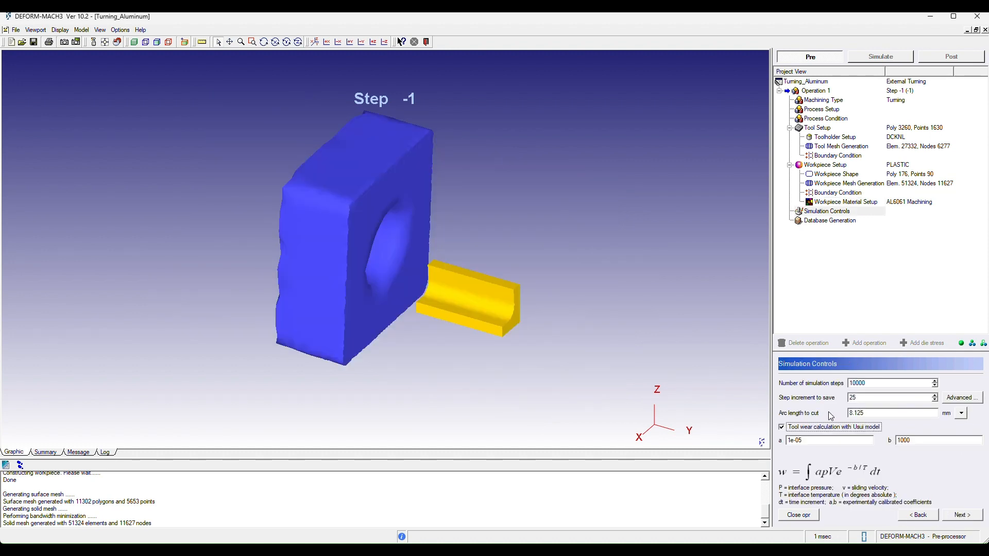
- Try the full, half and one-quarter presets for the arc length to cut
left_click(961, 414)
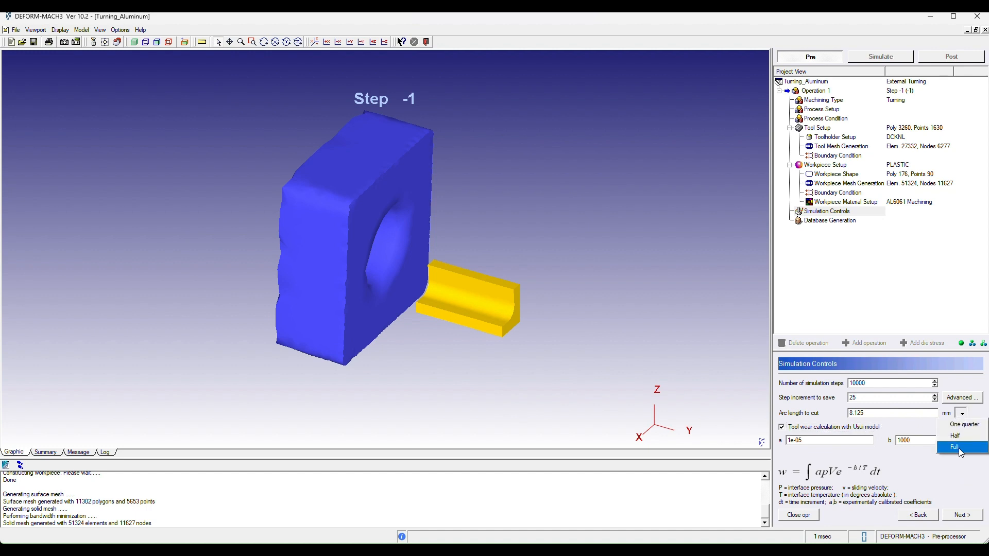
left_click(958, 447)
left_click(961, 415)
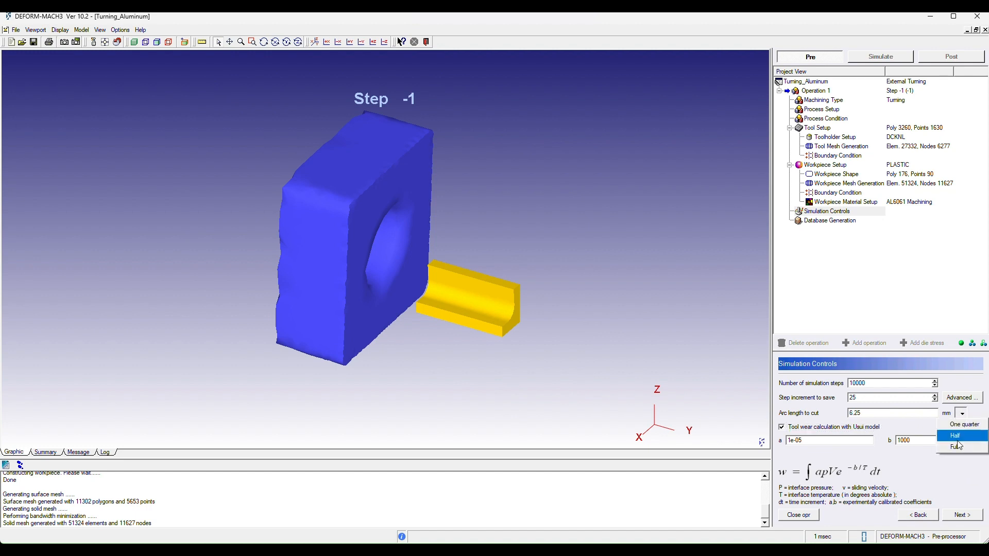
left_click(959, 435)
left_click(962, 415)
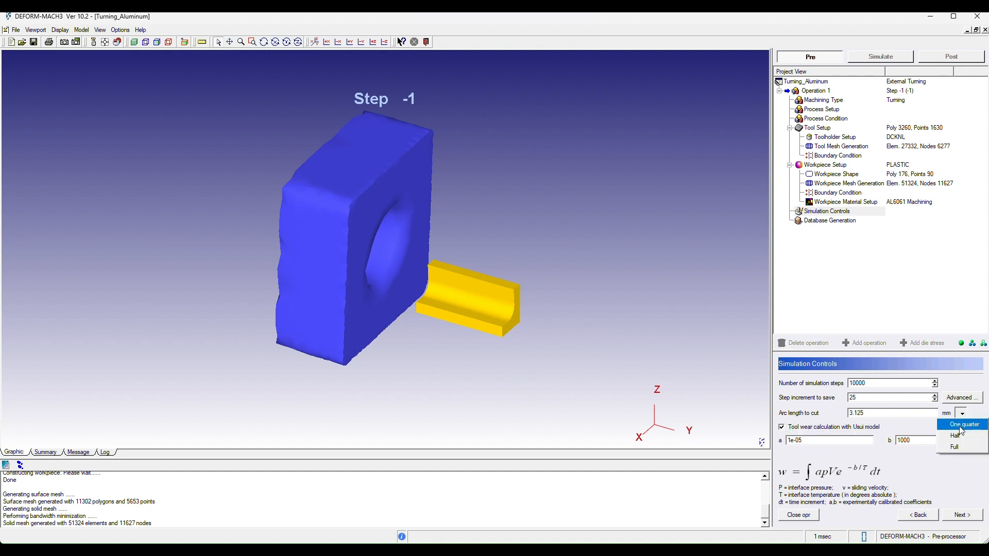
left_click(962, 425)
- Set the arc length to cut to the full 6.25 mm and accept the simulation controls to reach database generation
left_click(962, 414)
left_click(959, 447)
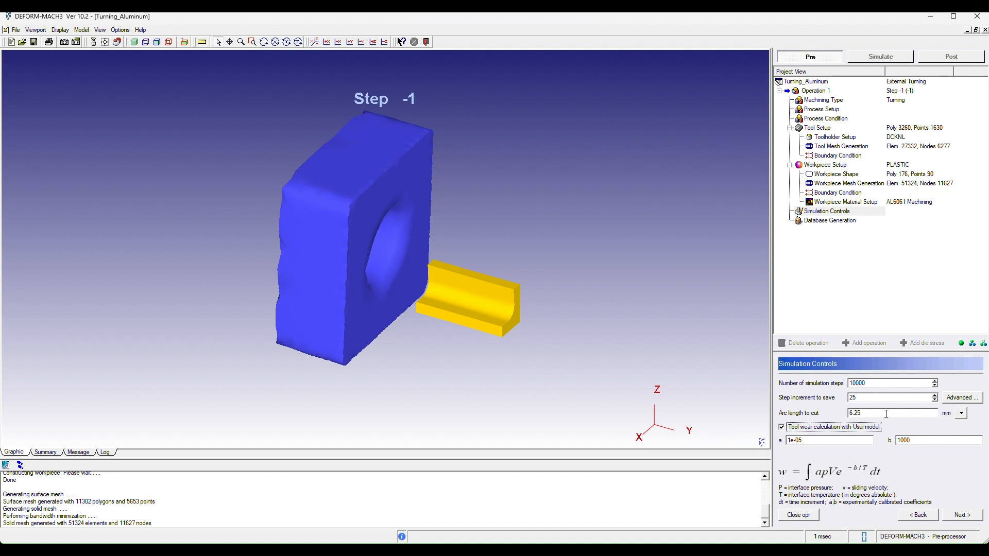
left_click(962, 515)
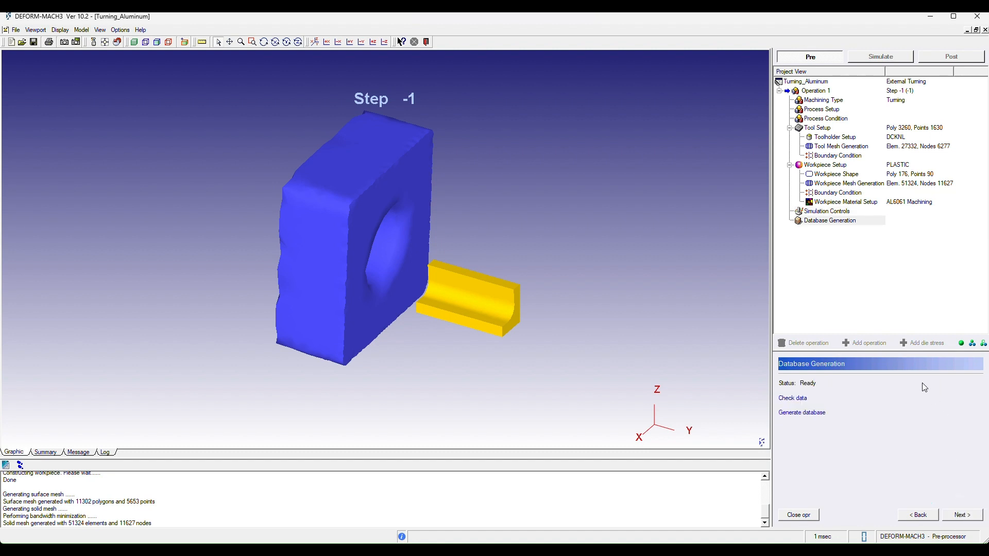
- Check the simulation data, generate the database and close the current operation
left_click(793, 398)
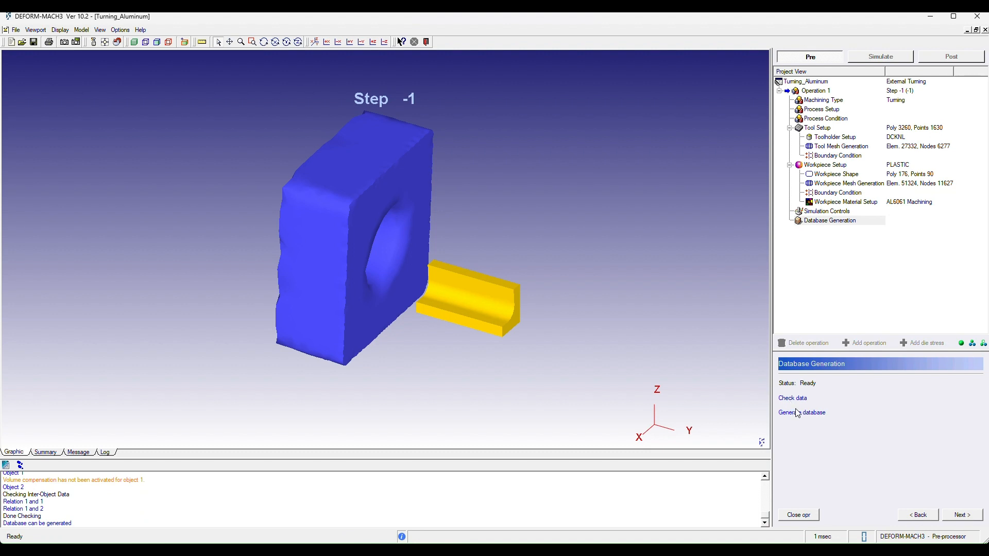
left_click(799, 413)
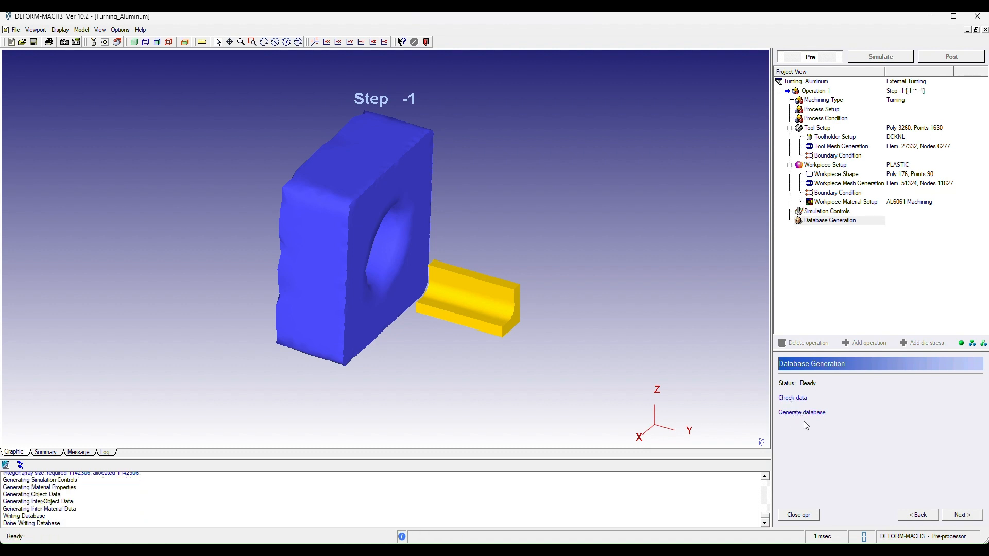
left_click(962, 515)
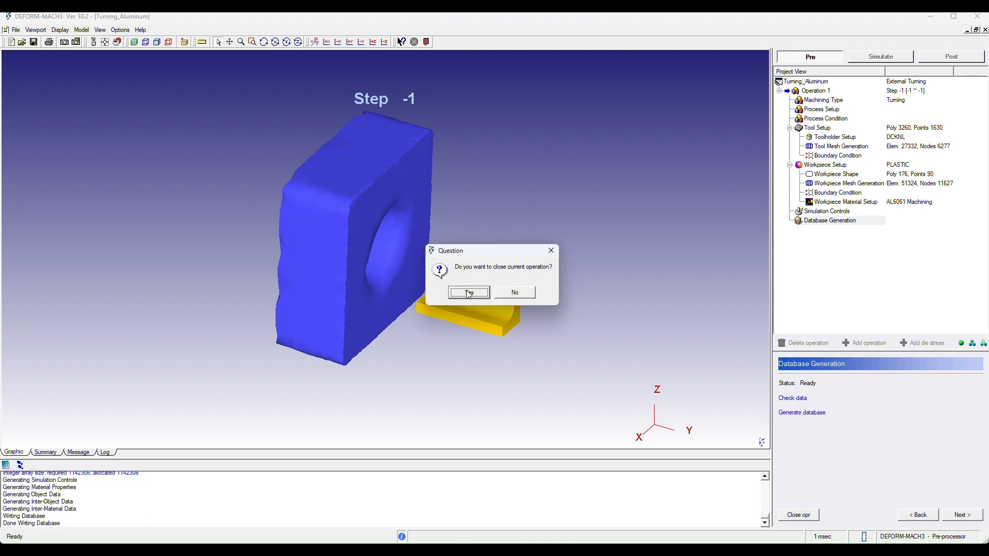
left_click(469, 293)
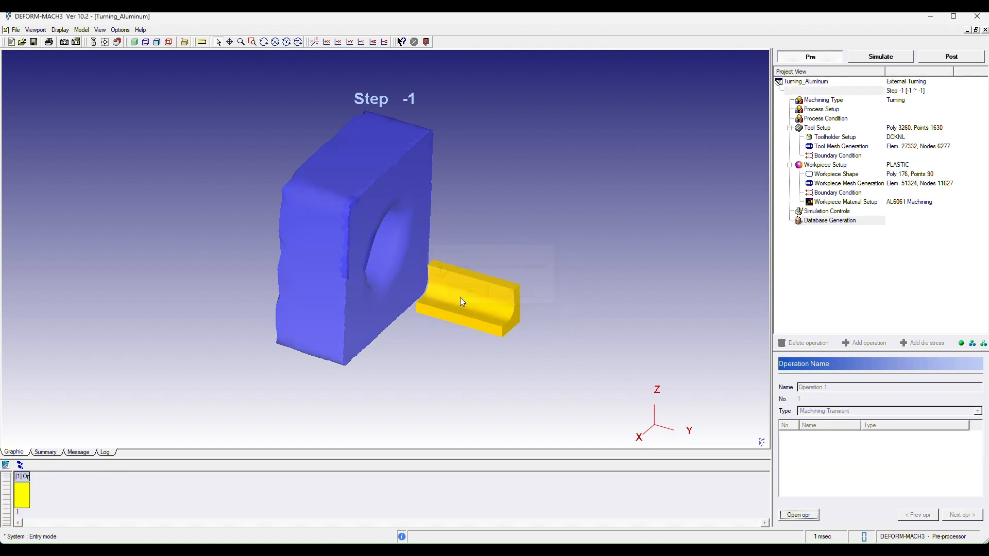
- Run the turning simulation on the 64 bit machine option
left_click(878, 59)
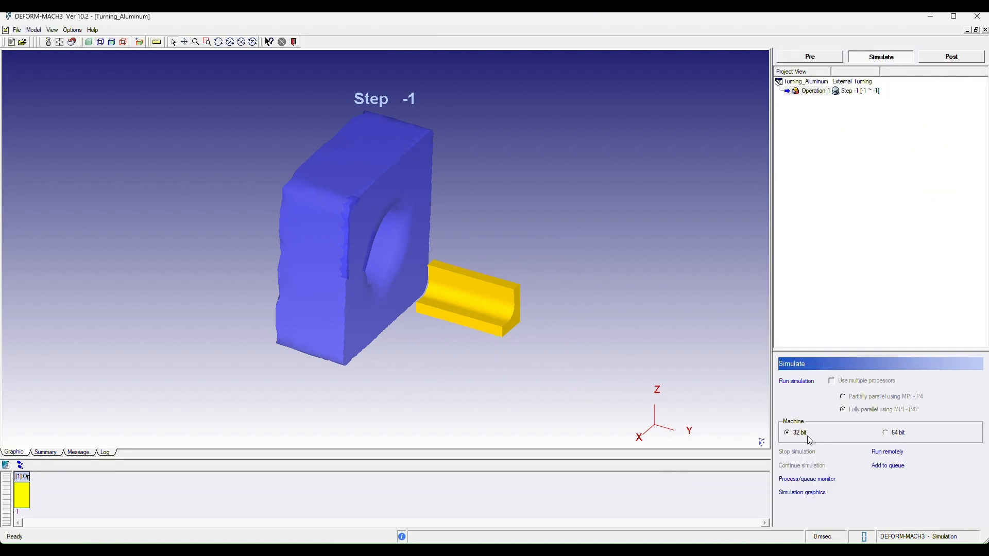
left_click(805, 385)
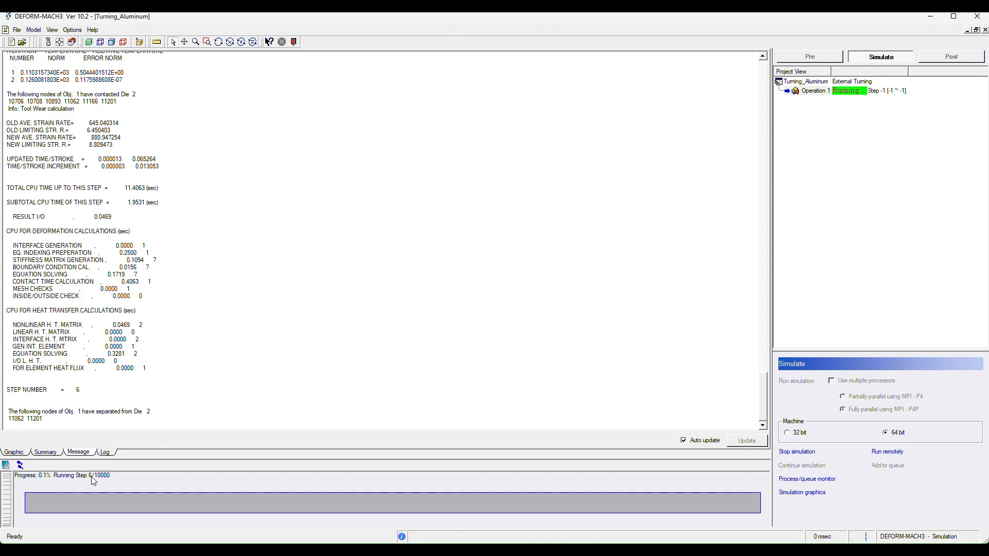
left_click(455, 31)
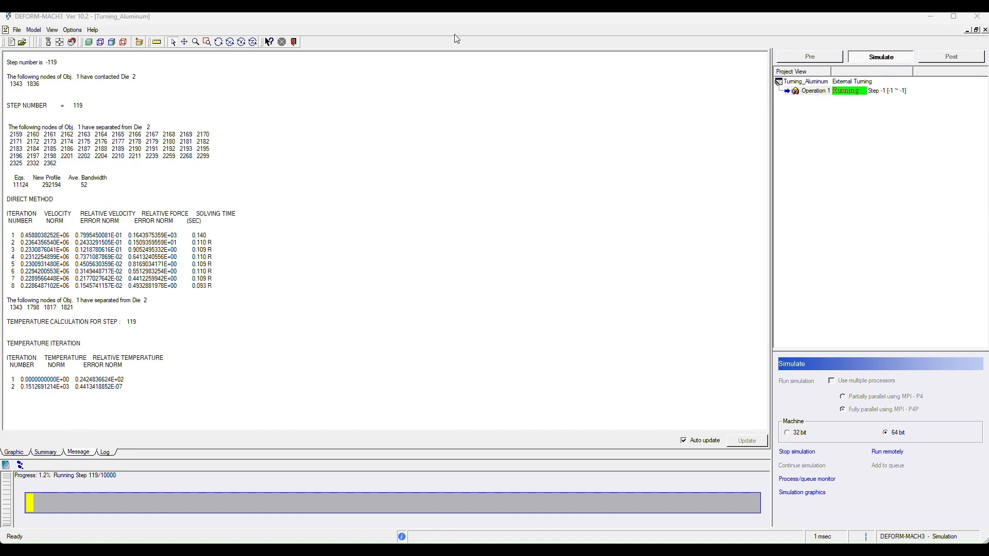
- Open the simulation graphics and preview the strain, strain rate, stress, velocity, displacement, temperature and damage plots in sequence
left_click(818, 491)
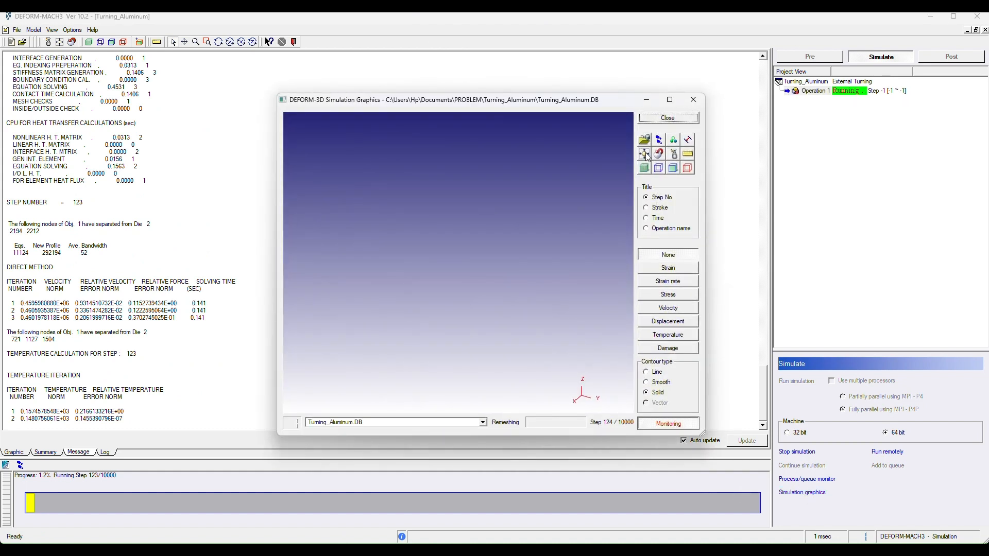
left_click(669, 269)
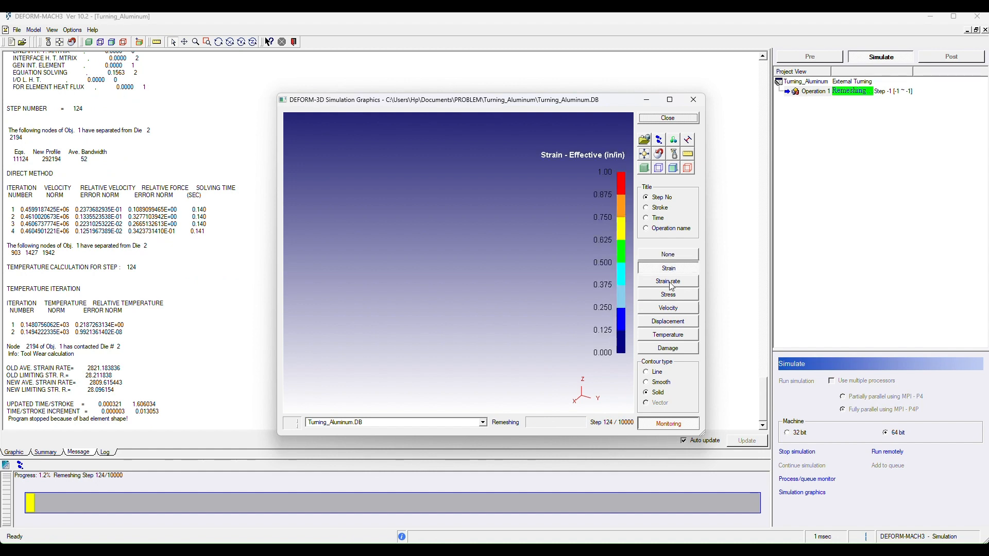
left_click(670, 284)
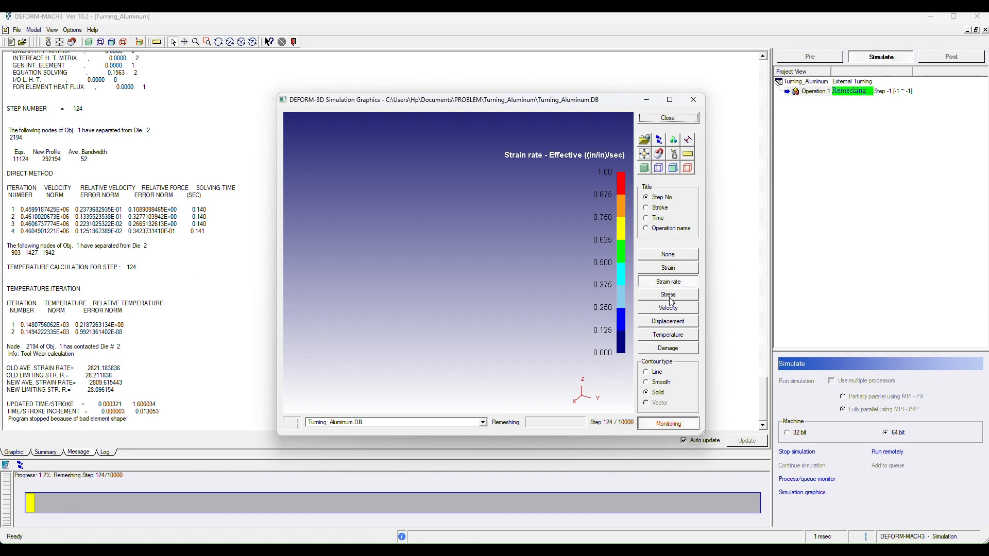
left_click(669, 298)
left_click(669, 308)
left_click(668, 322)
left_click(668, 335)
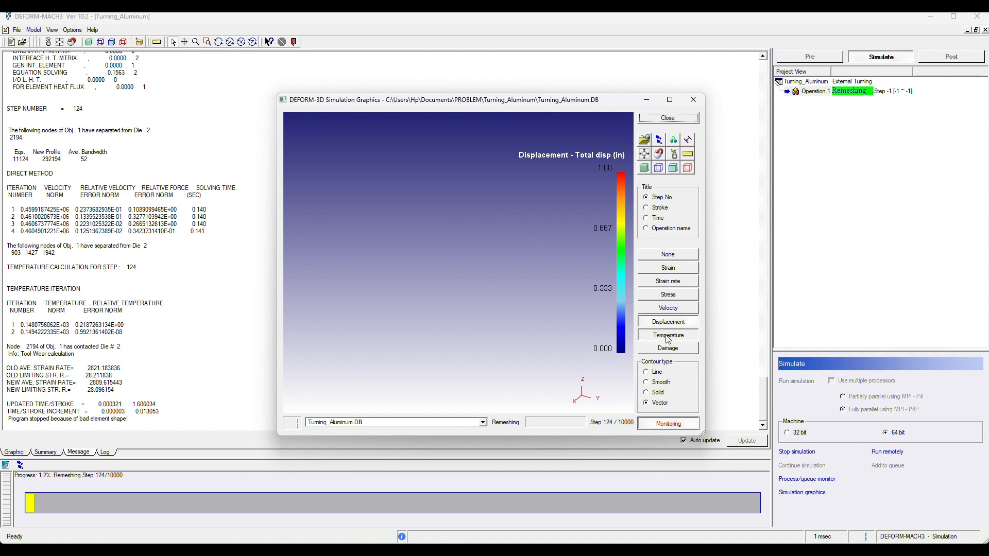
left_click(667, 352)
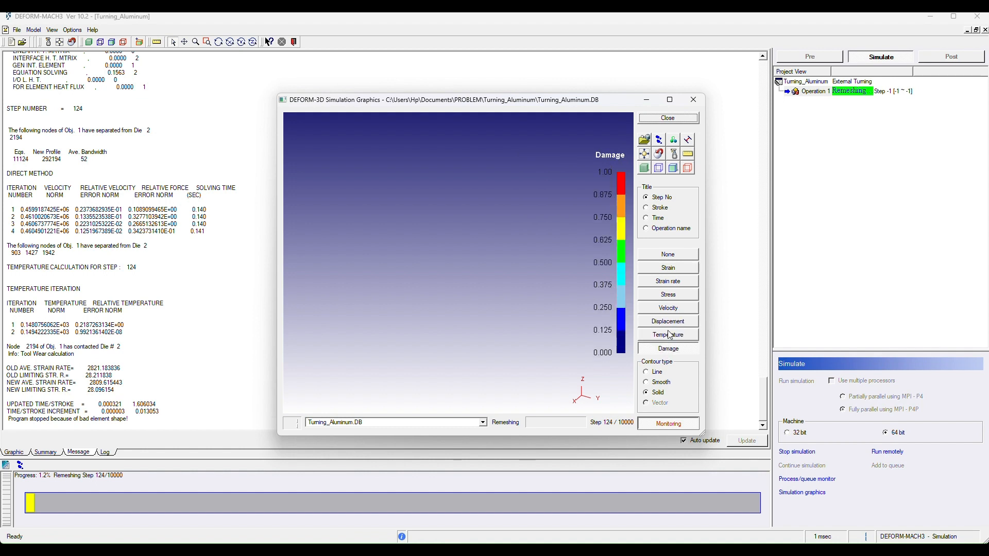
- Cycle back through the live result plots from temperature to strain, ending on the strain rate plot
left_click(669, 335)
left_click(673, 322)
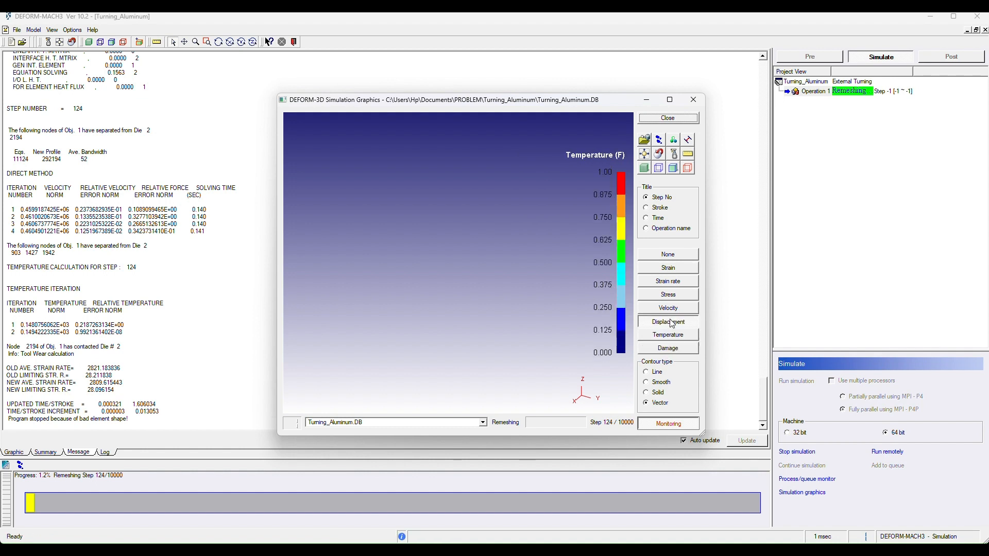
left_click(669, 308)
left_click(672, 298)
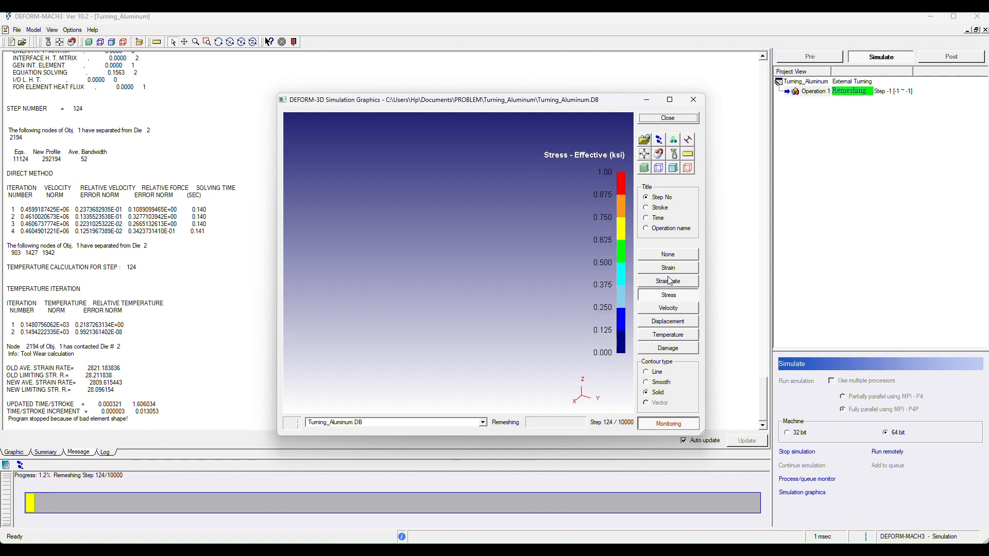
left_click(670, 281)
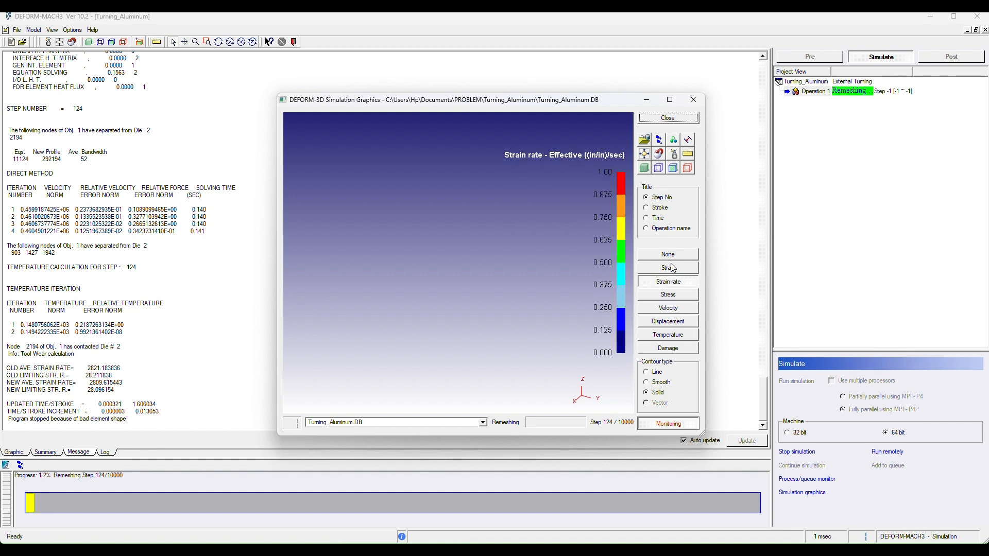
left_click(670, 267)
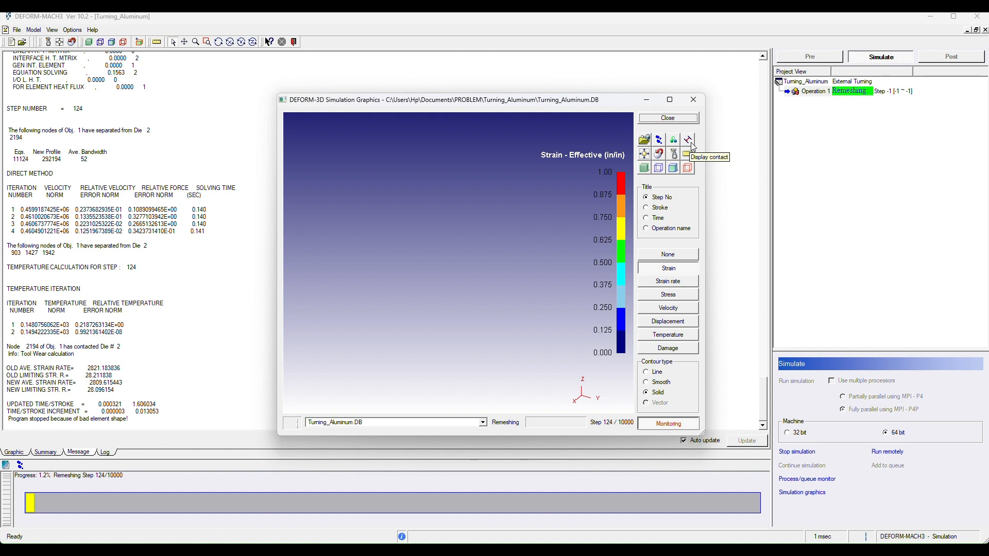
left_click(662, 284)
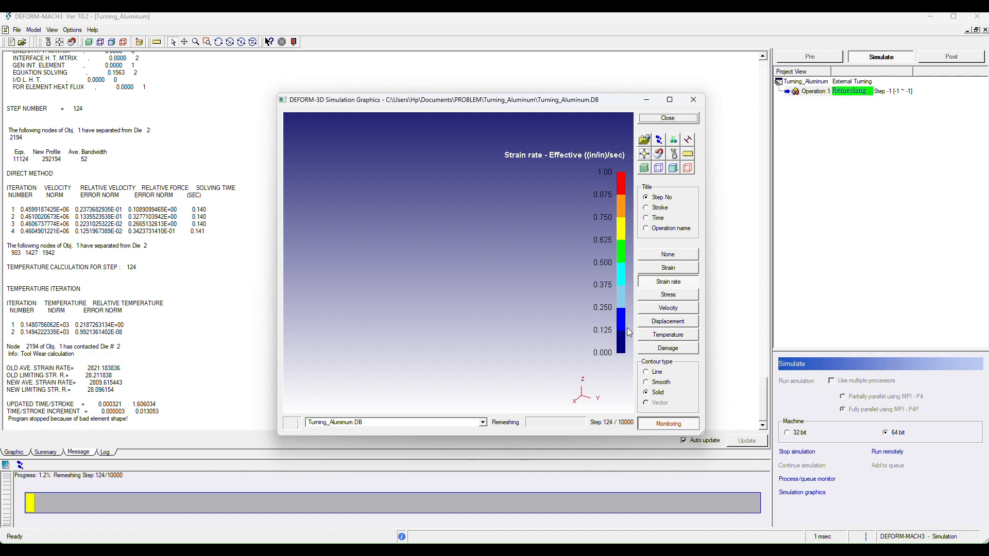
- Set the monitoring mode of the simulation graphics to Auto
right_click(508, 267)
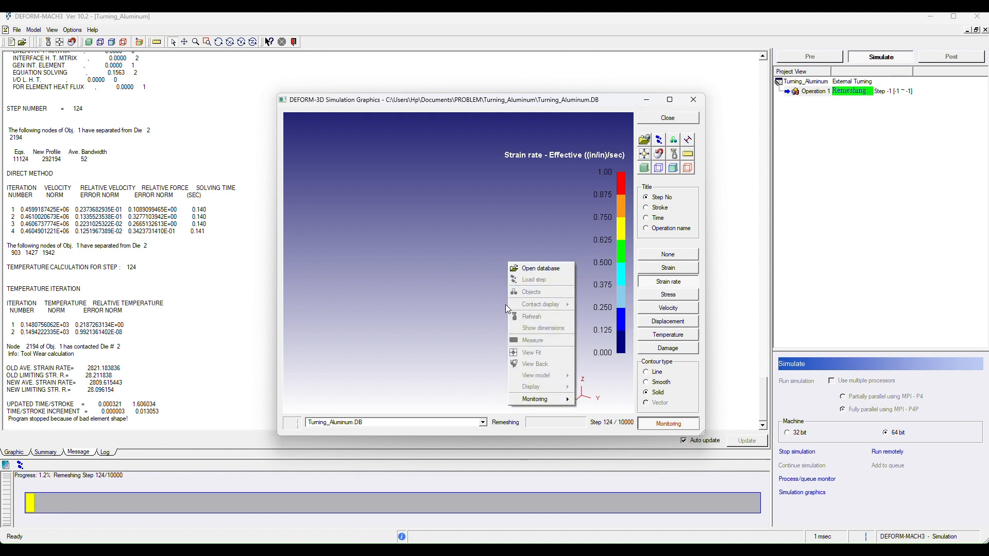
mouse_move(531, 397)
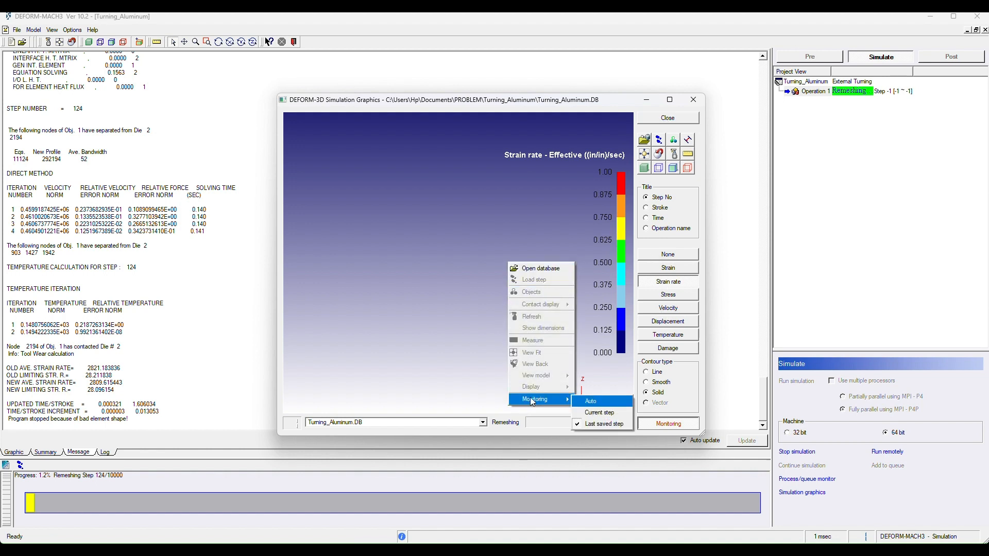
left_click(583, 403)
right_click(530, 288)
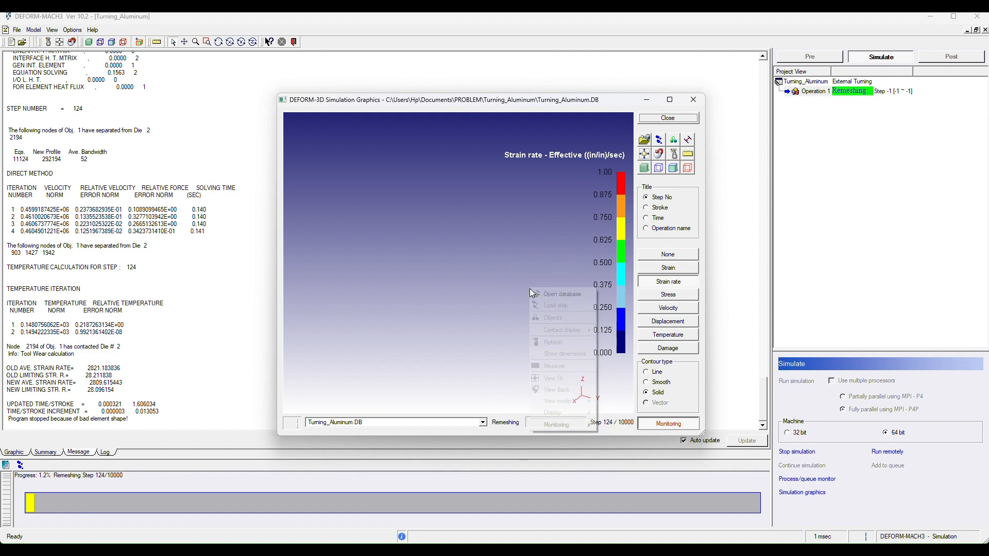
left_click(520, 364)
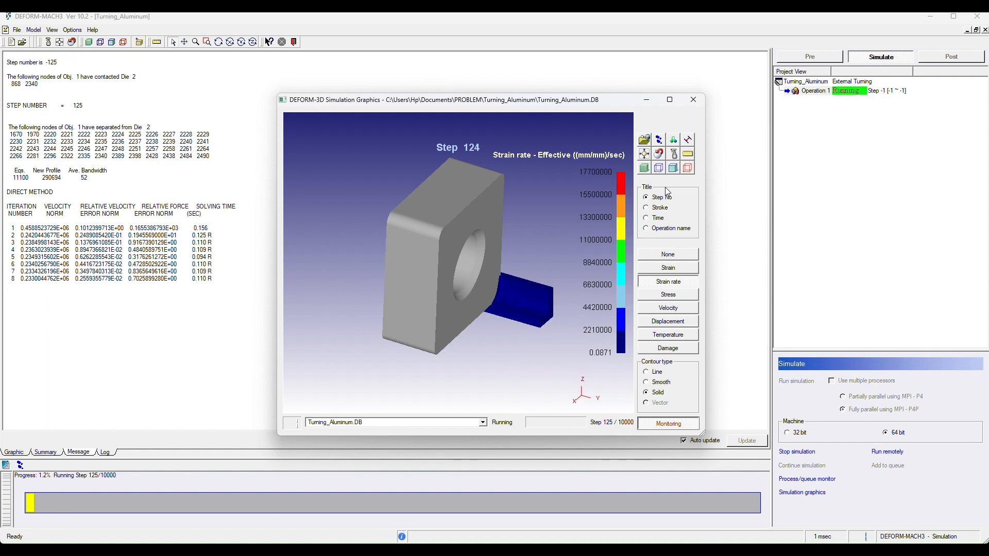
- View the strain, stress and velocity plots of the running simulation, showing velocity with solid contours
left_click(663, 268)
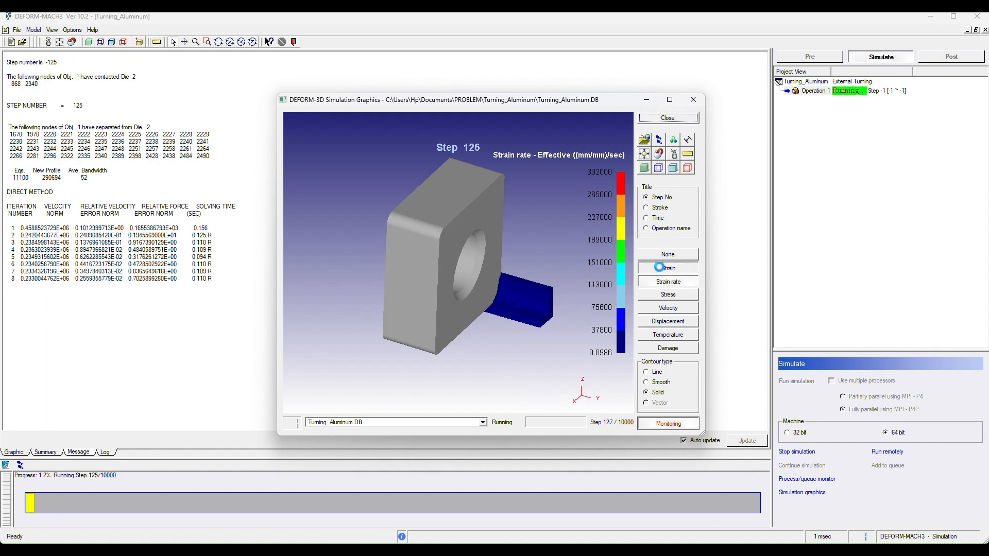
left_click(664, 295)
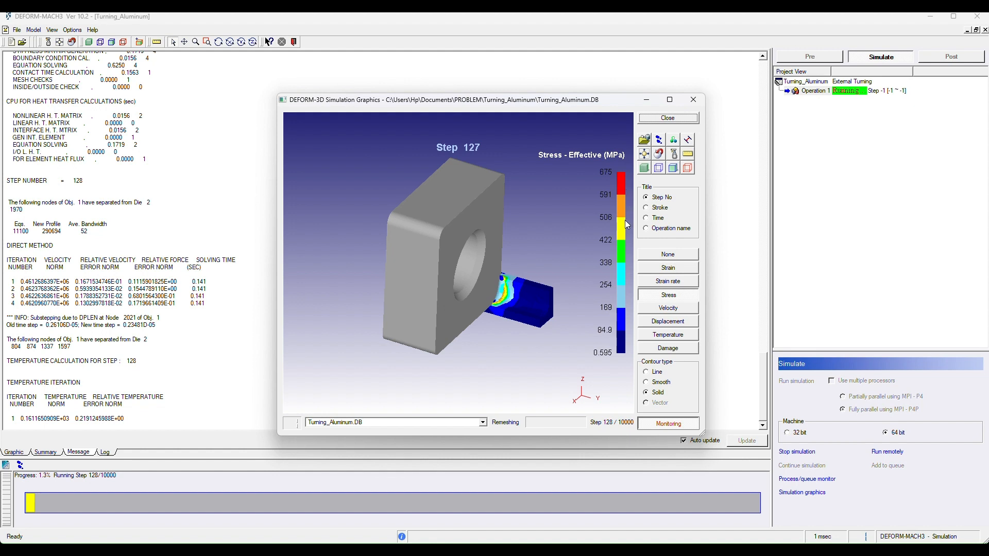
left_click(669, 310)
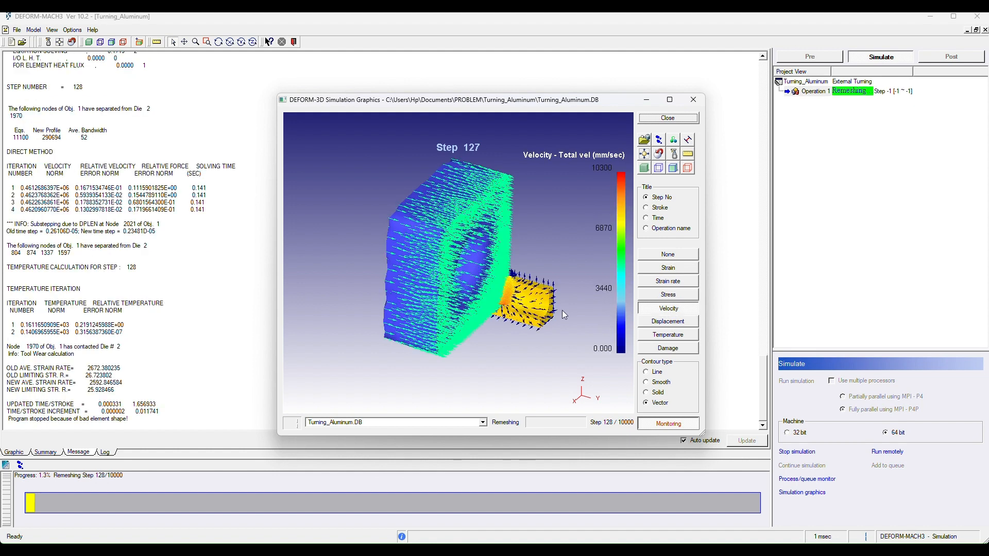
left_click(646, 392)
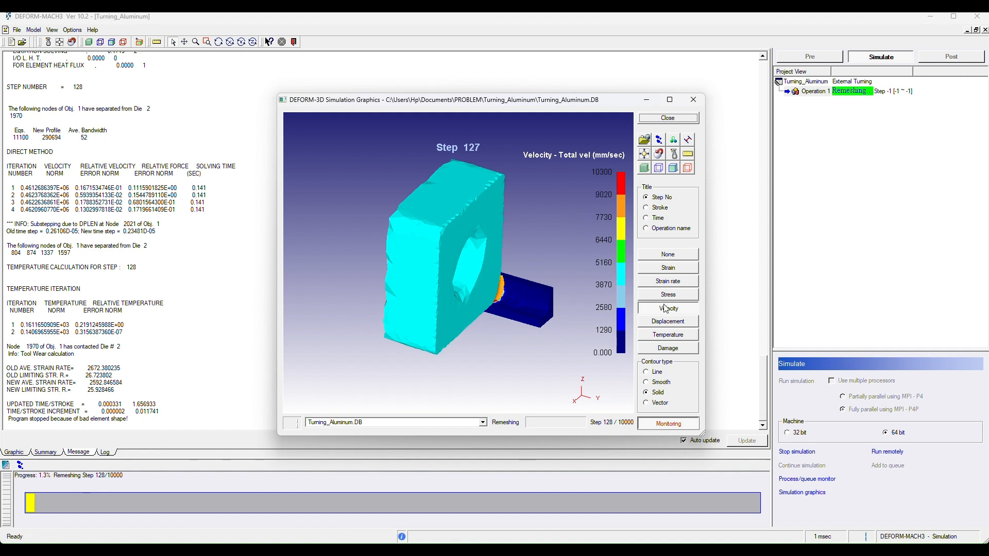
- Compare solid and smooth contours for displacement, view the temperature plot with solid contours, and close the simulation graphics
left_click(672, 322)
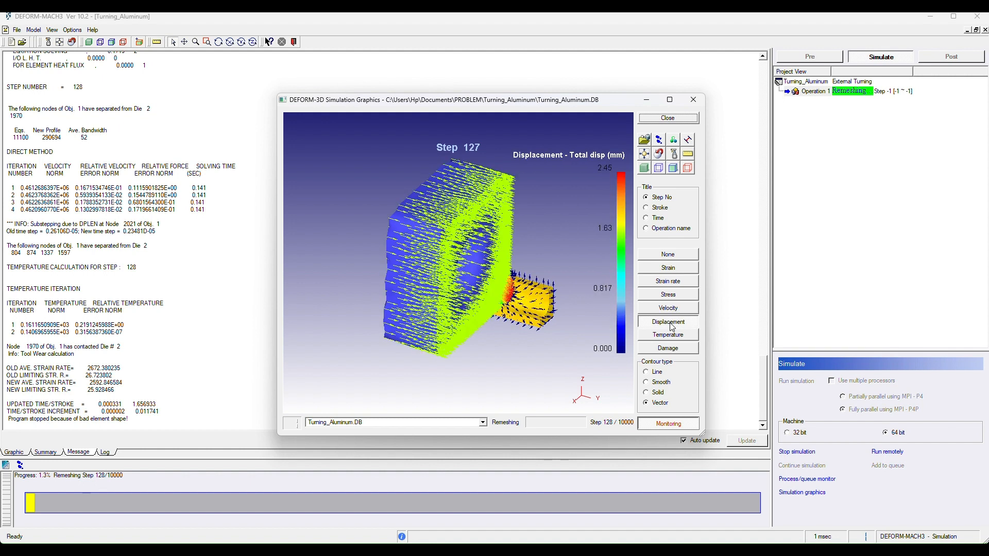
left_click(646, 393)
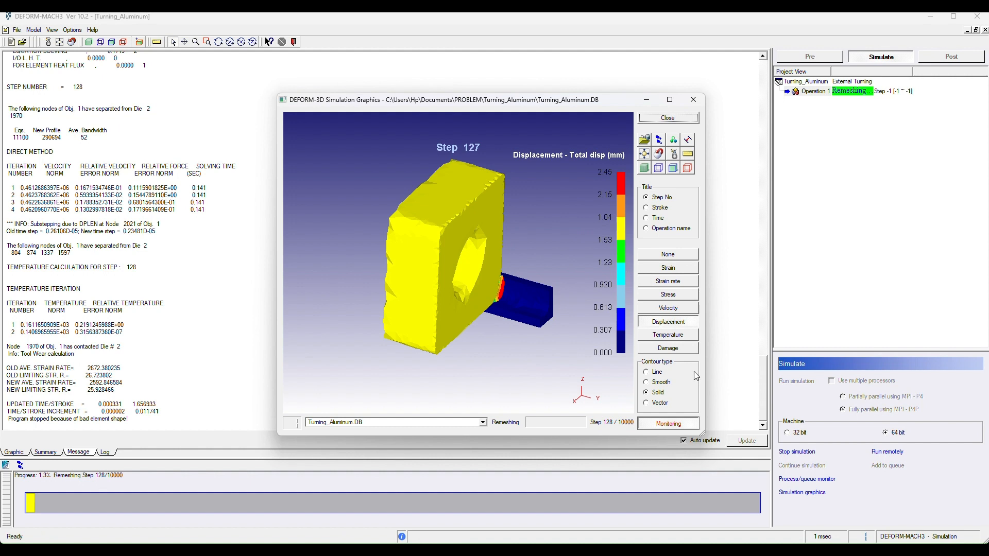
left_click(659, 385)
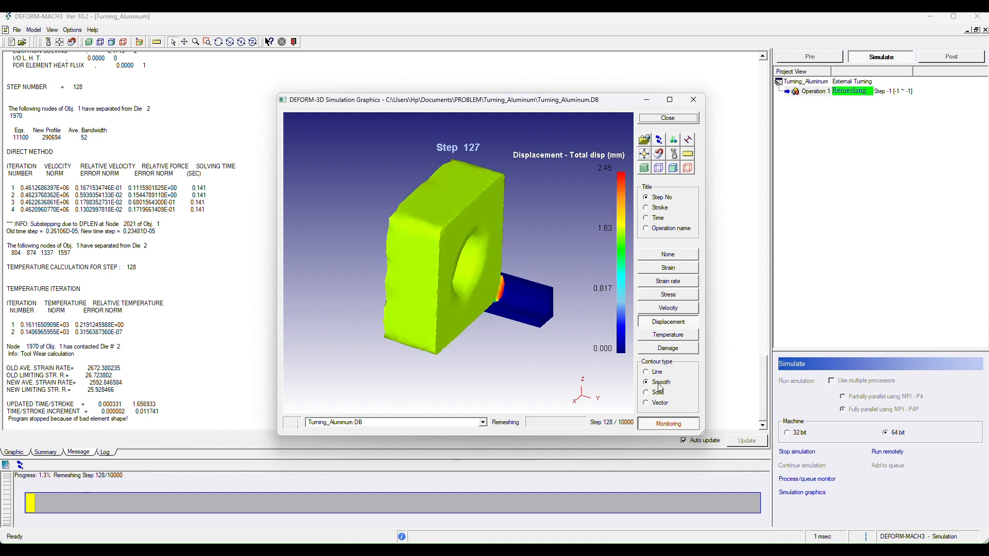
left_click(658, 393)
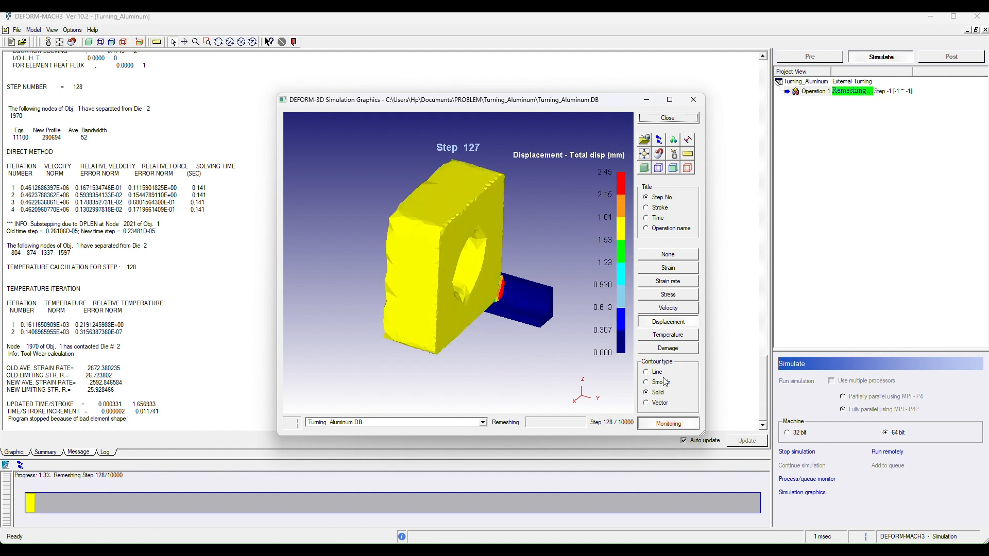
left_click(672, 337)
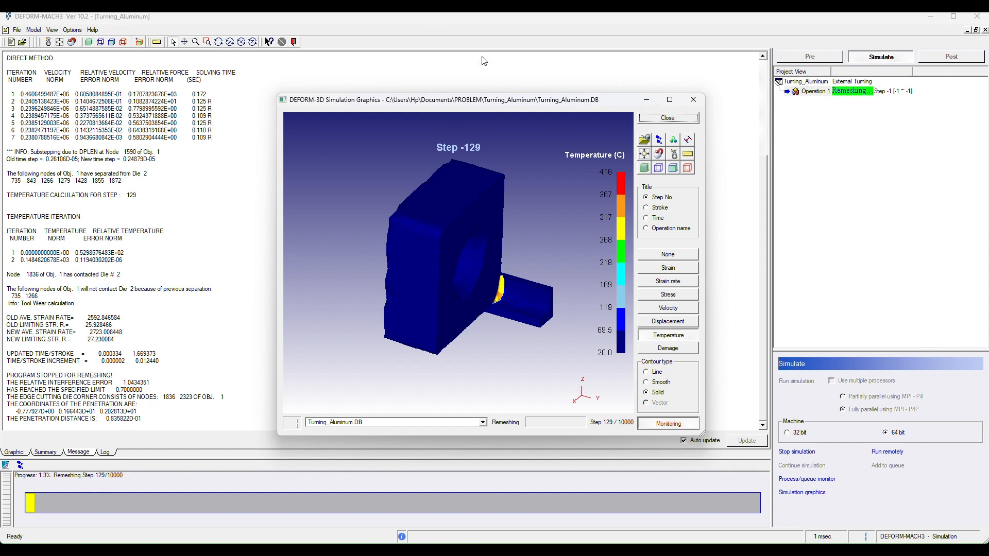
left_click(689, 120)
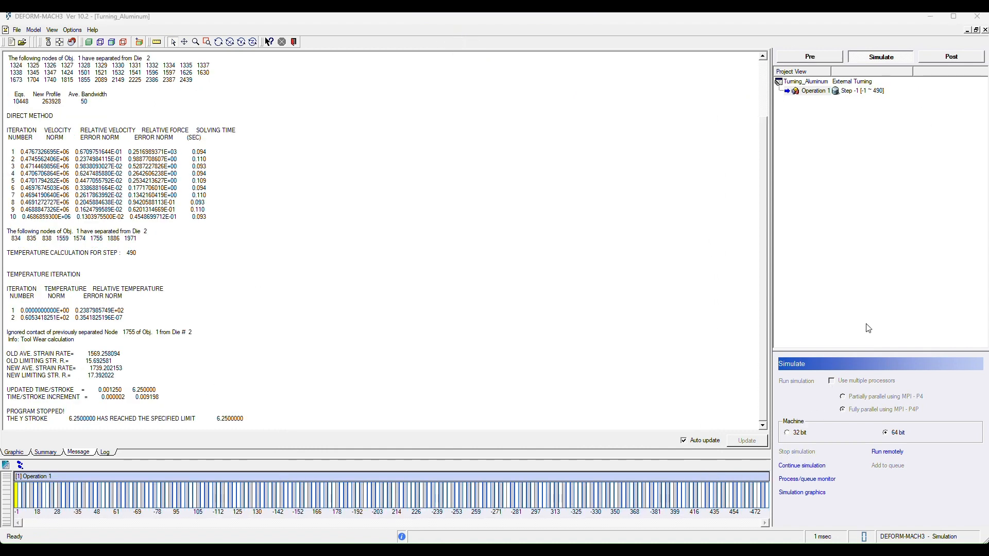
- Play the finished simulation in post-processing and plot damage followed by effective strain on the workpiece
left_click(948, 58)
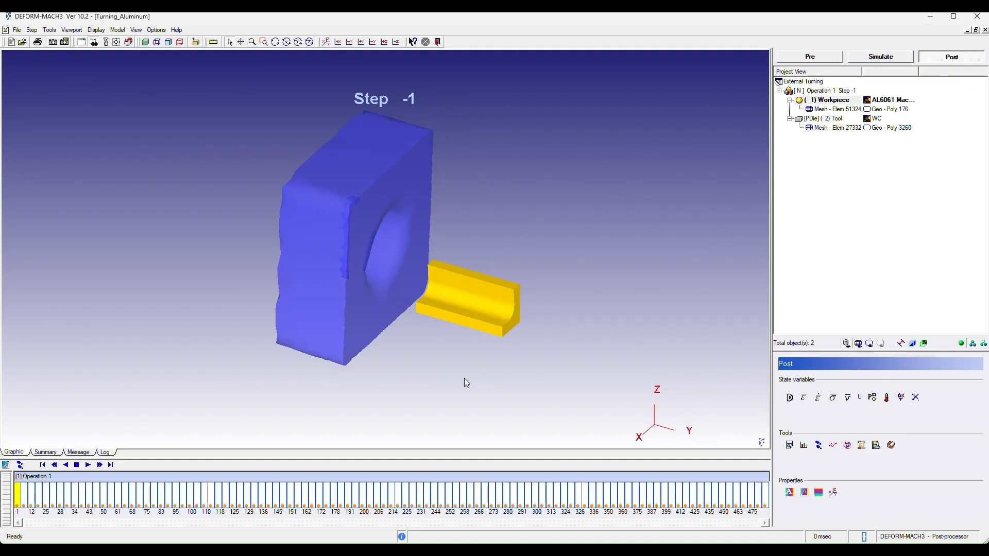
left_click(88, 465)
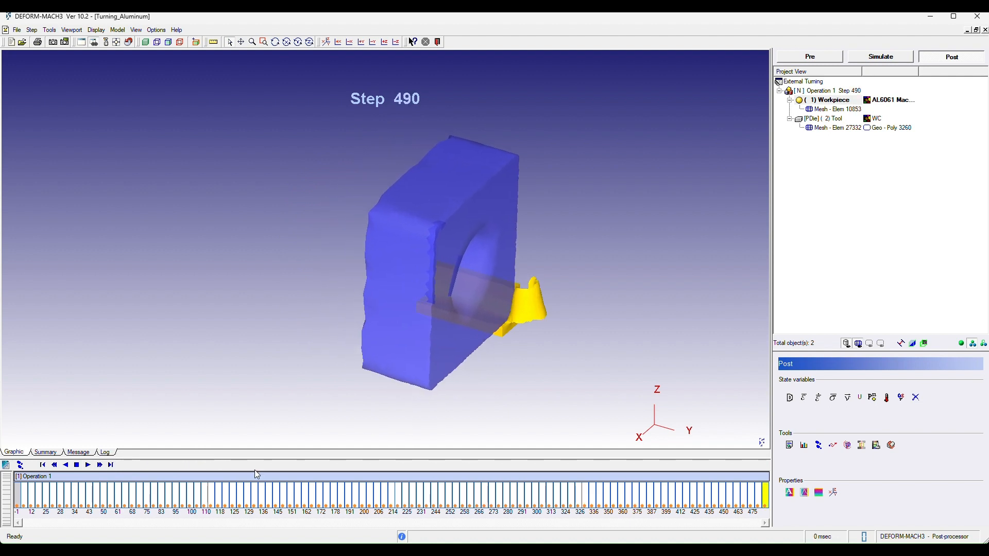
left_click(789, 397)
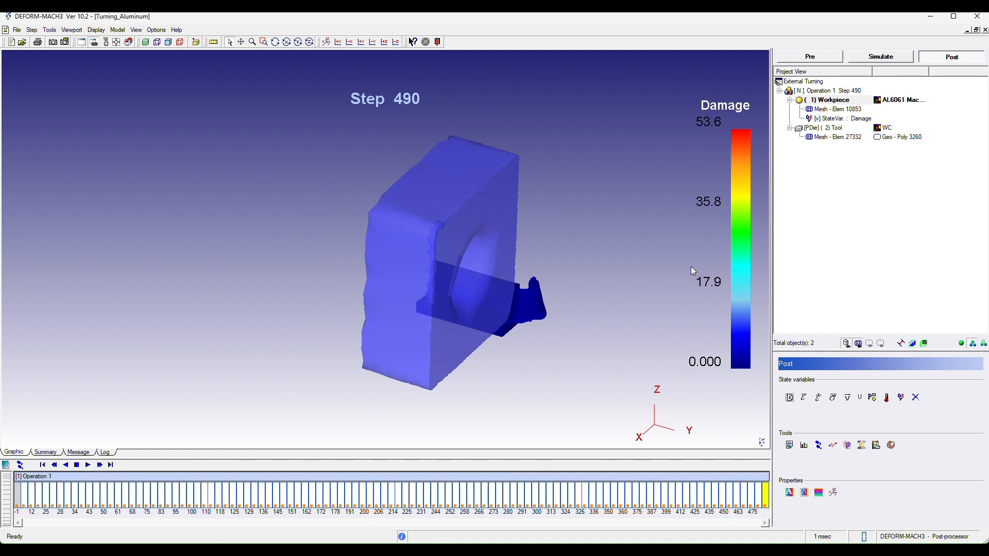
left_click(804, 400)
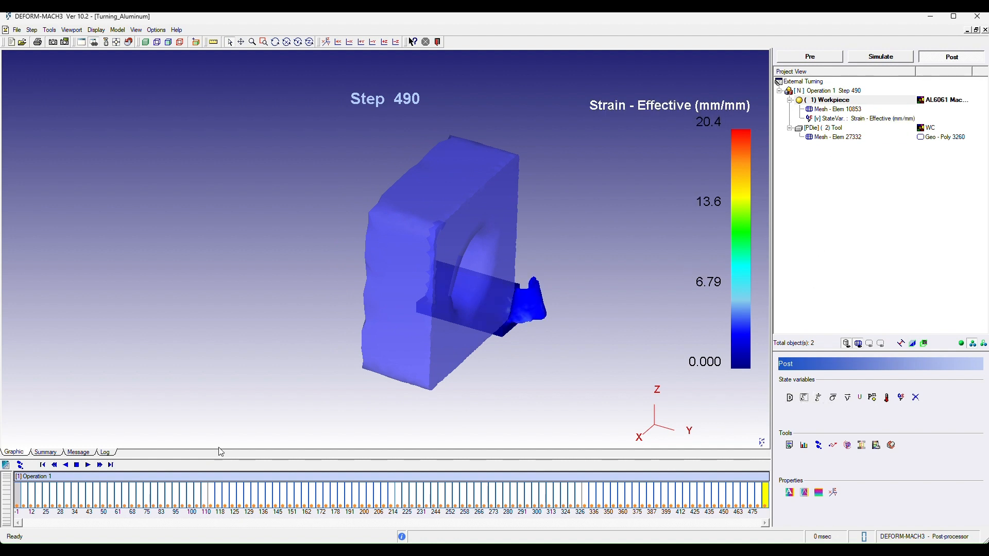
- Replay the simulation from its first step with effective strain plotted on the workpiece
left_click(54, 465)
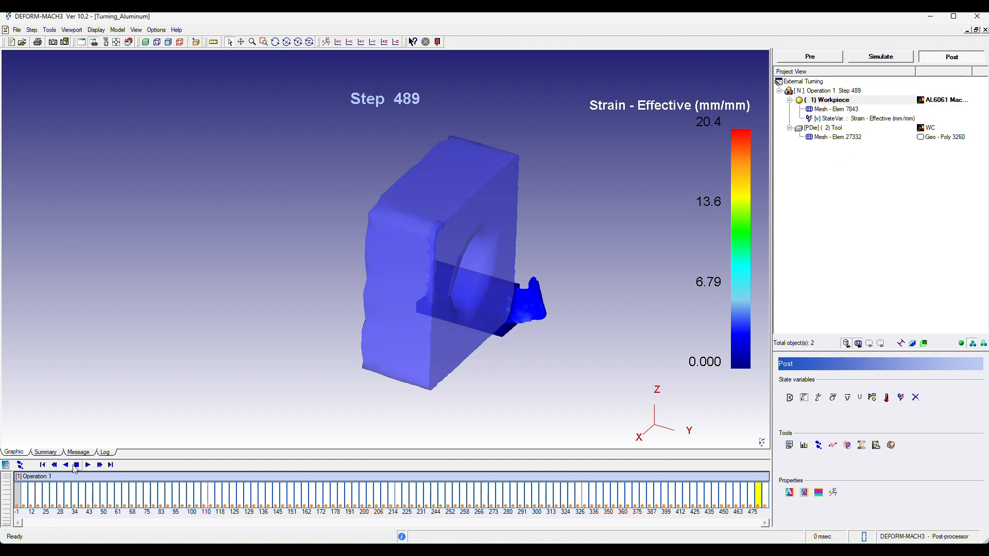
left_click(44, 466)
left_click(87, 465)
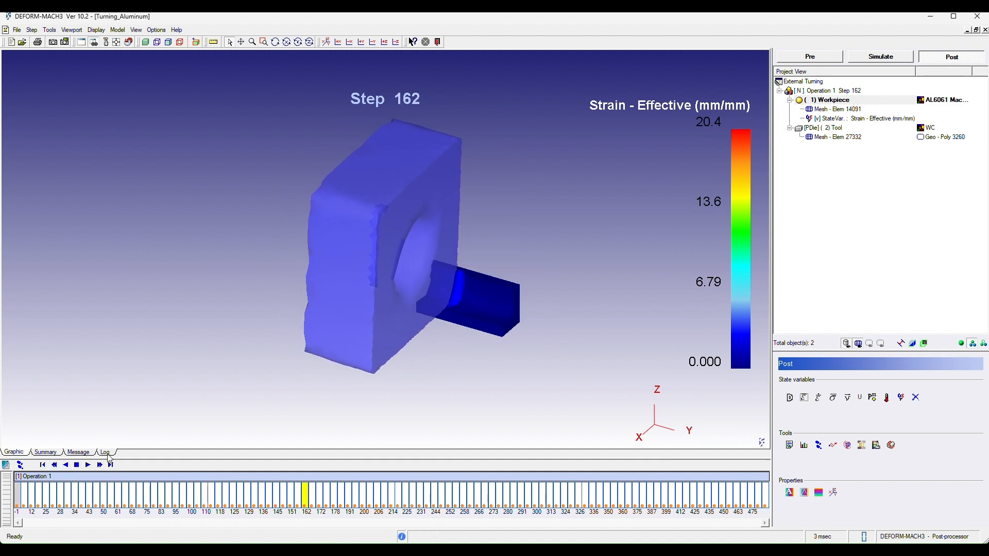
- Plot effective stress, temperature and normal pressure in turn, leaving total displacement as the displayed state variable
left_click(833, 397)
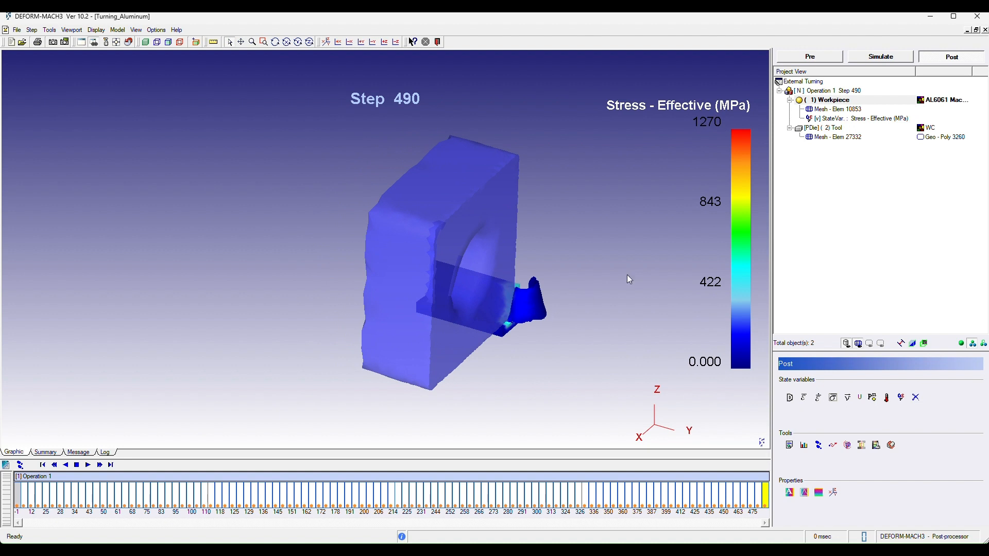
left_click(887, 397)
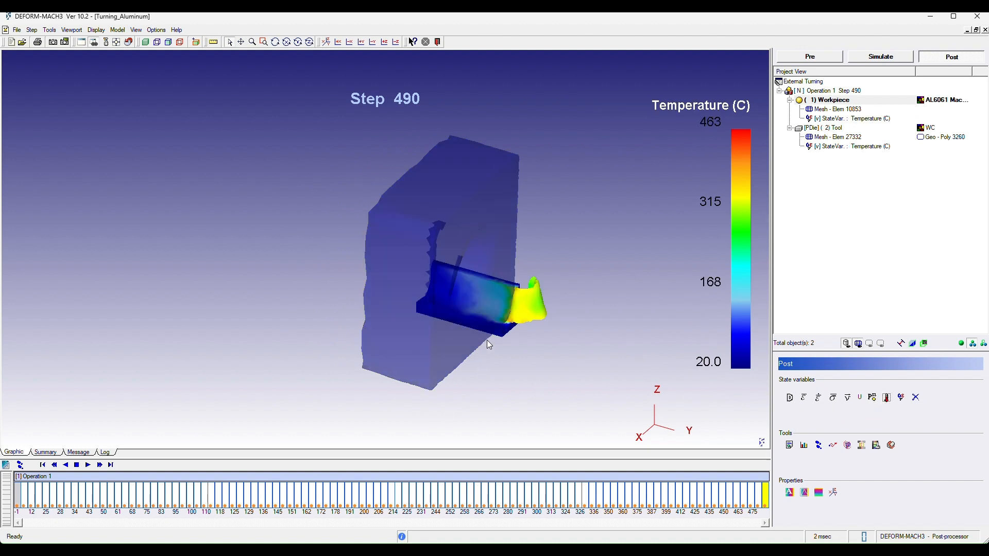
left_click(873, 397)
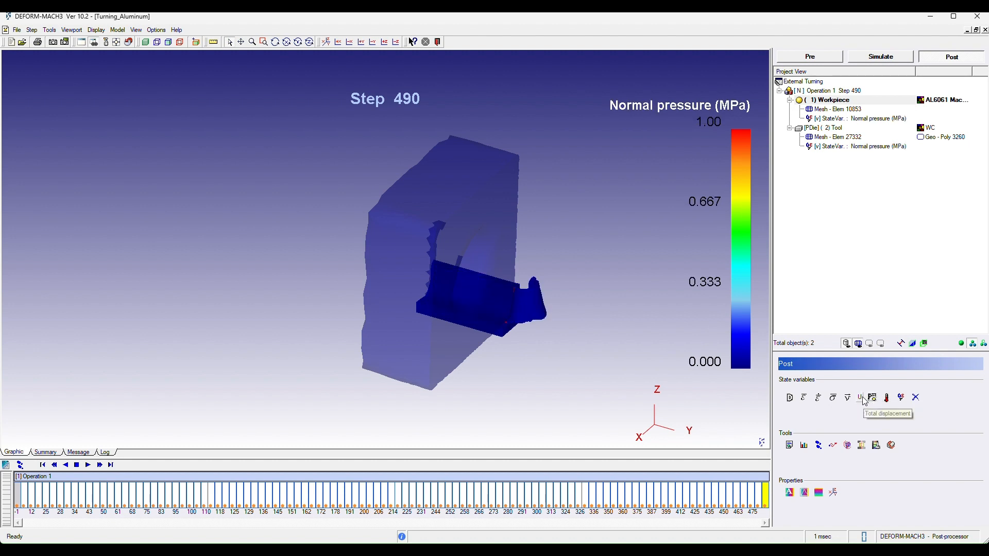
left_click(864, 400)
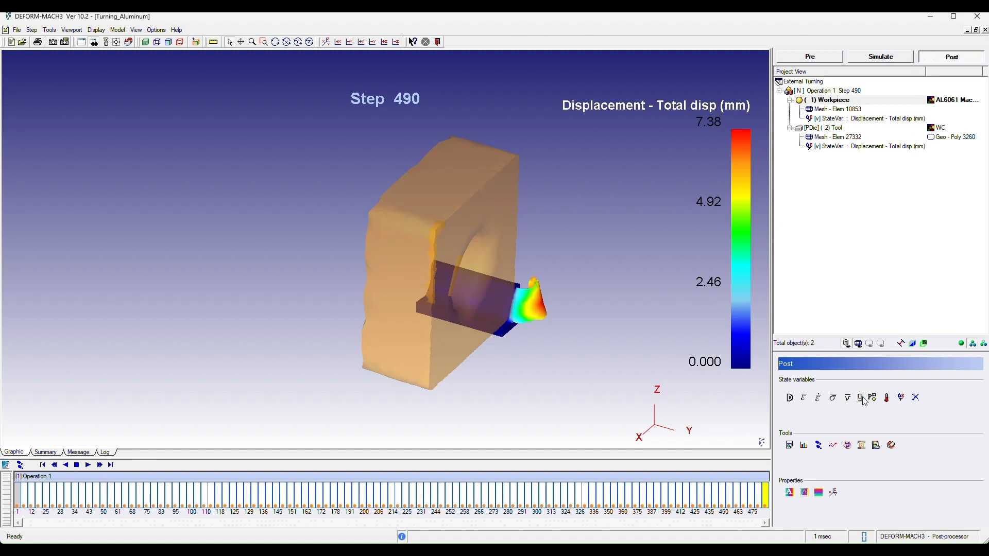
left_click(805, 493)
left_click(492, 287)
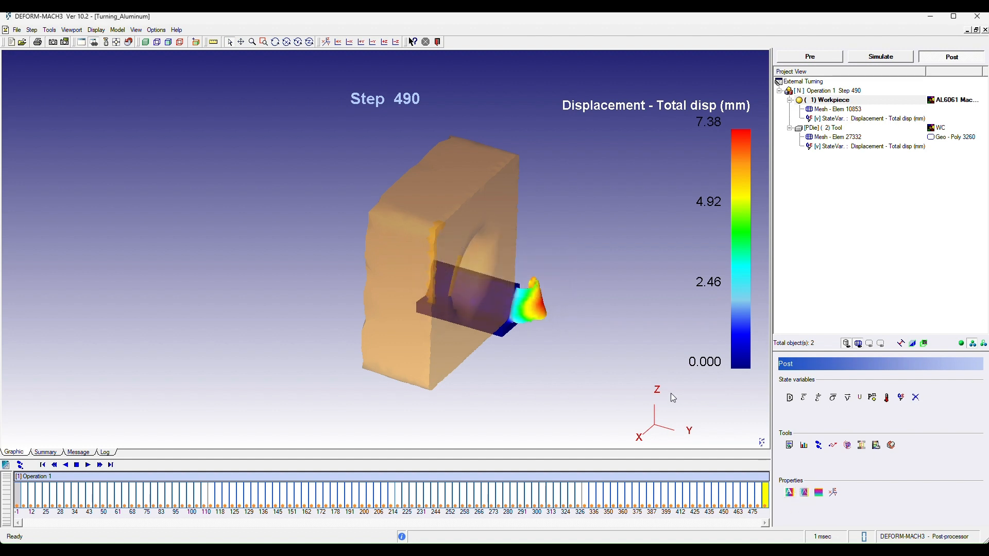
- Open the step summary and graph the workpiece's minimum and maximum effective stress over time
left_click(789, 445)
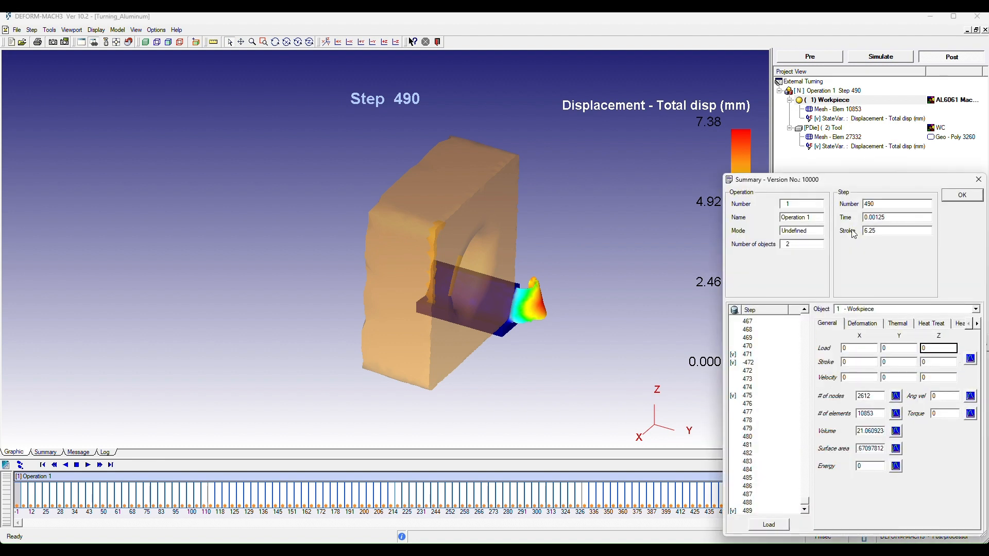
left_click(868, 329)
left_click(877, 340)
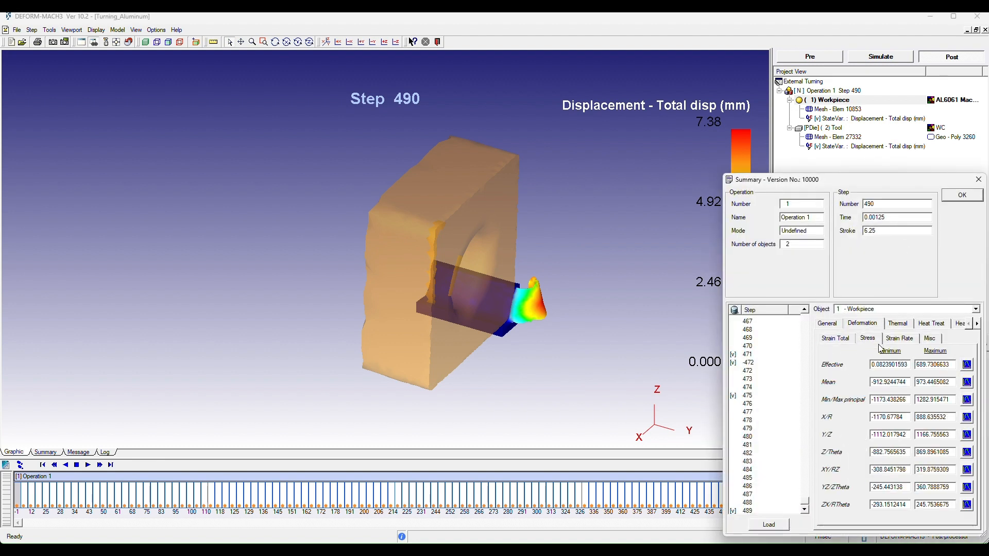
left_click(967, 365)
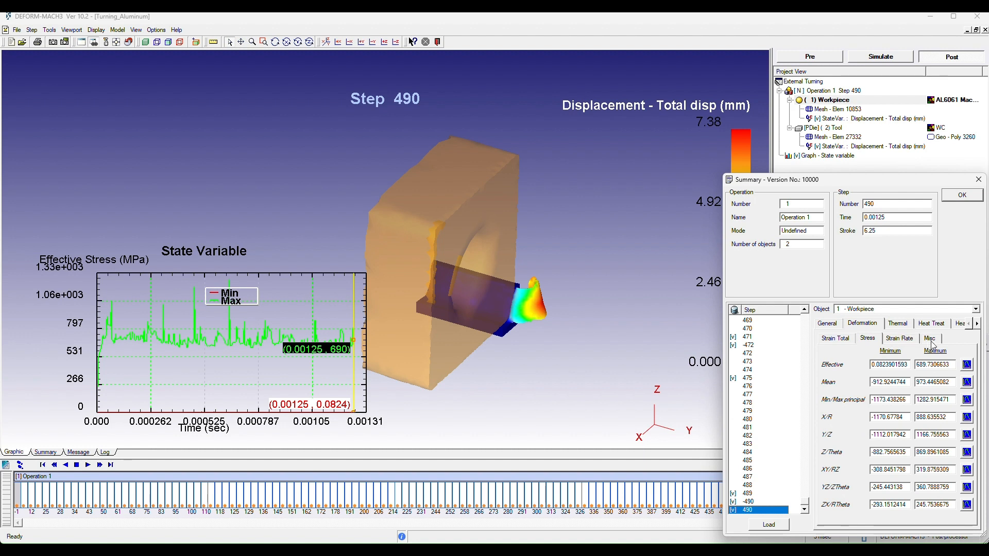
- Review the workpiece's strain rate, heating and thermal summary values, and replay the simulation from the first step alongside the effective stress graph
left_click(891, 340)
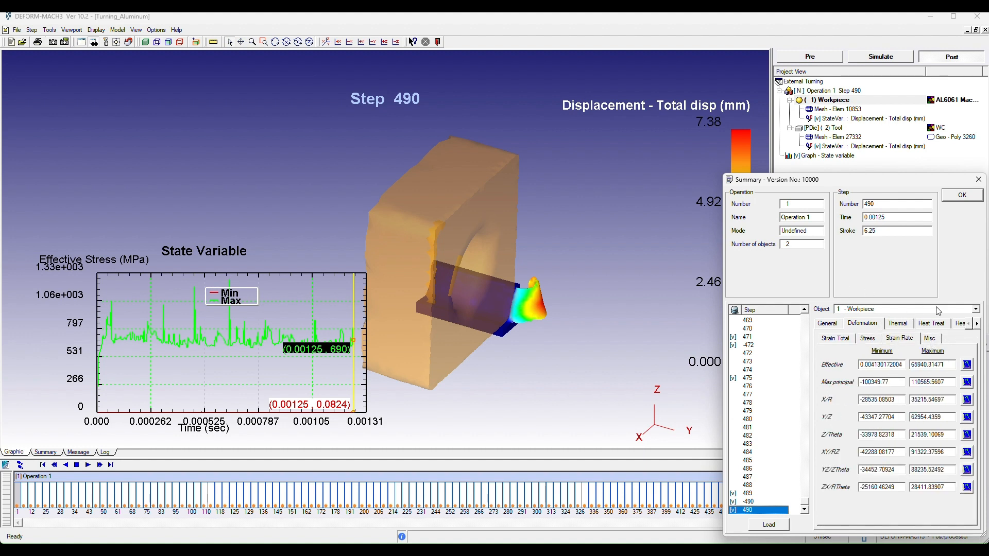
left_click(978, 324)
left_click(977, 323)
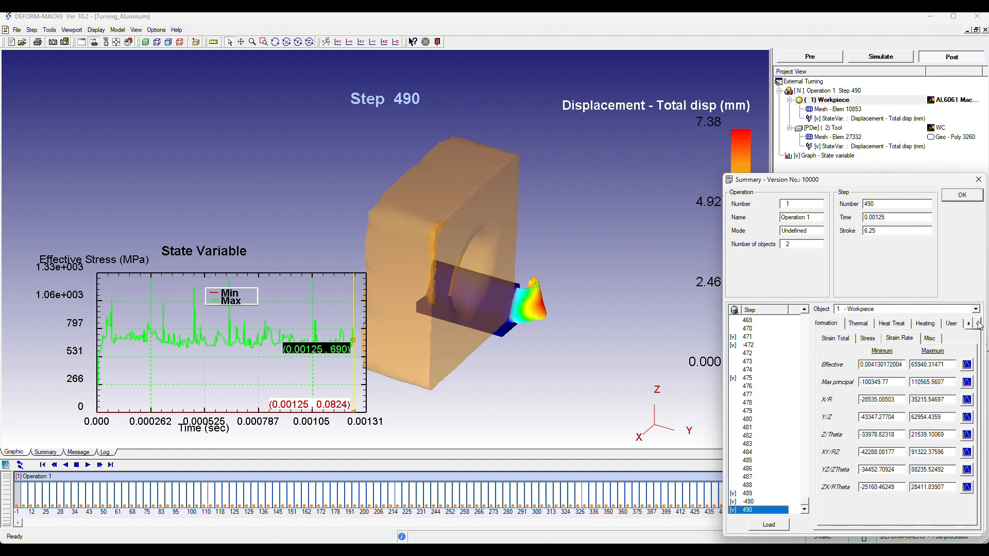
left_click(952, 324)
left_click(925, 324)
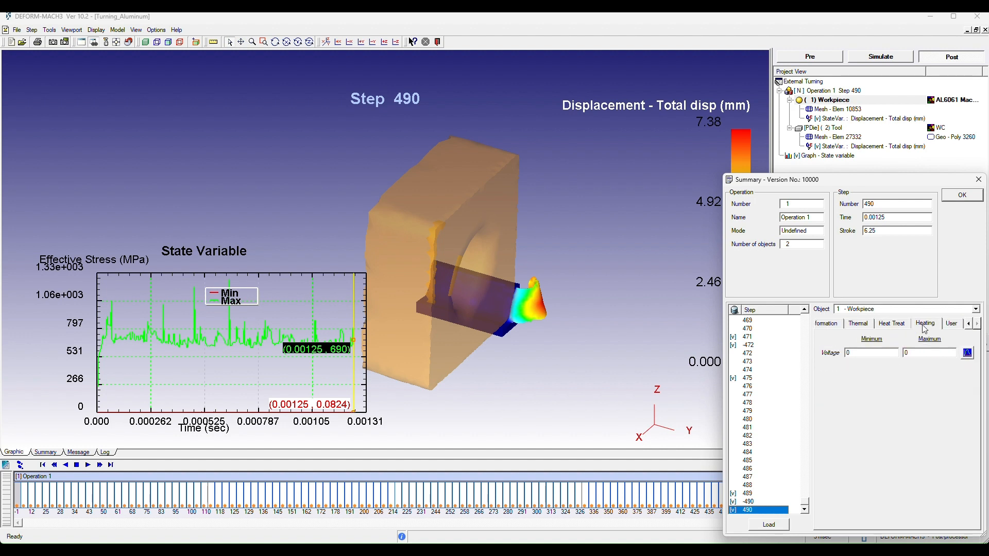
left_click(897, 325)
left_click(859, 325)
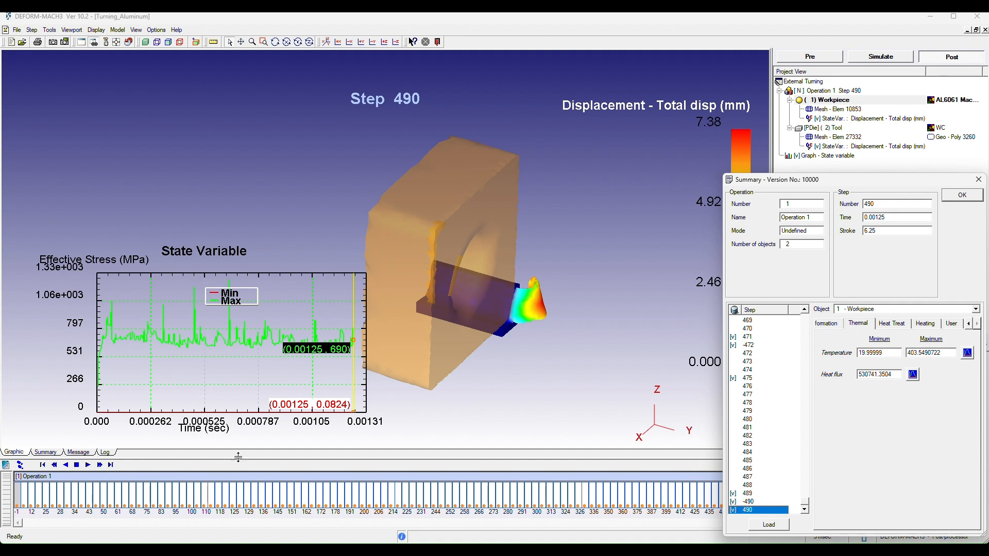
left_click(55, 465)
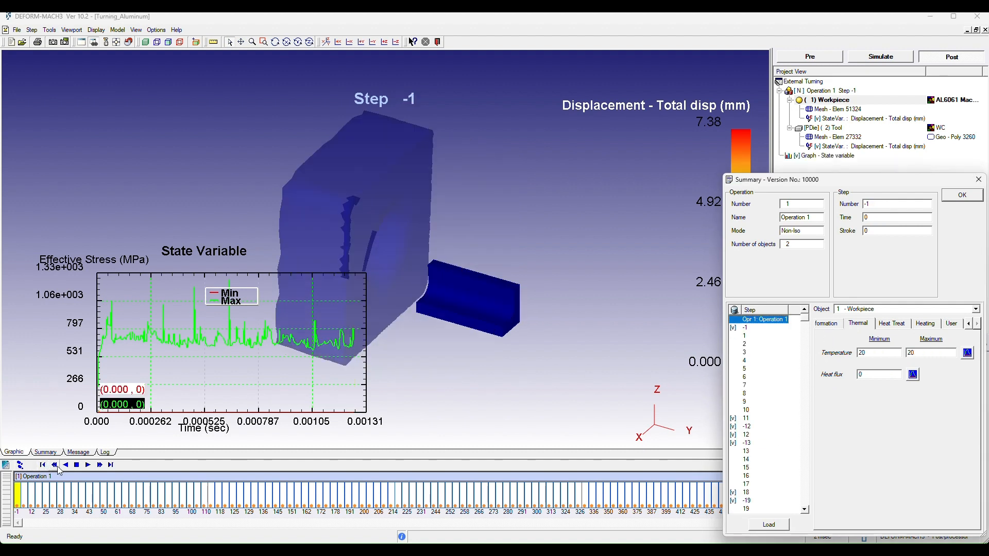
left_click(89, 466)
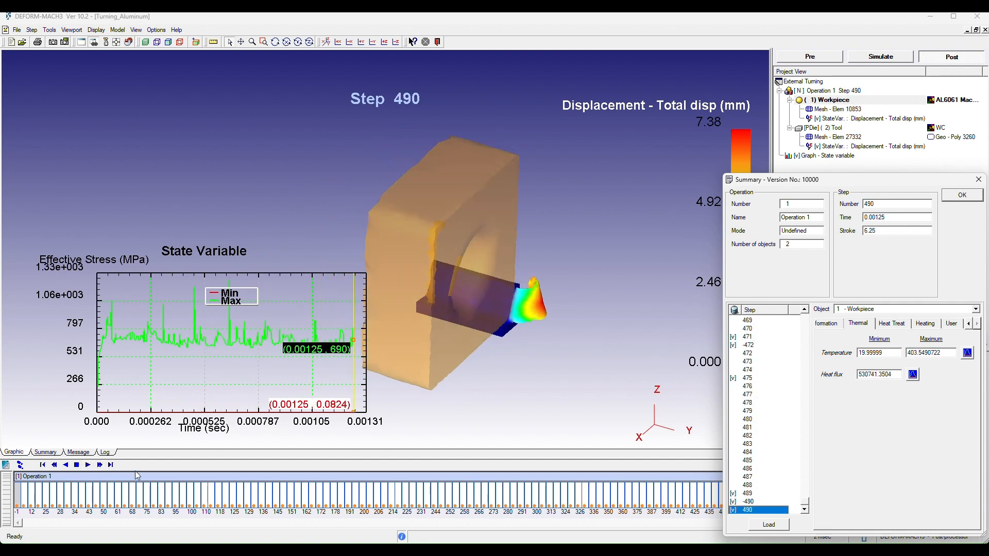
- Graph the workpiece's X strain rate and its X, Z, XY and YZ stresses over time, returning to XY stress
left_click(835, 322)
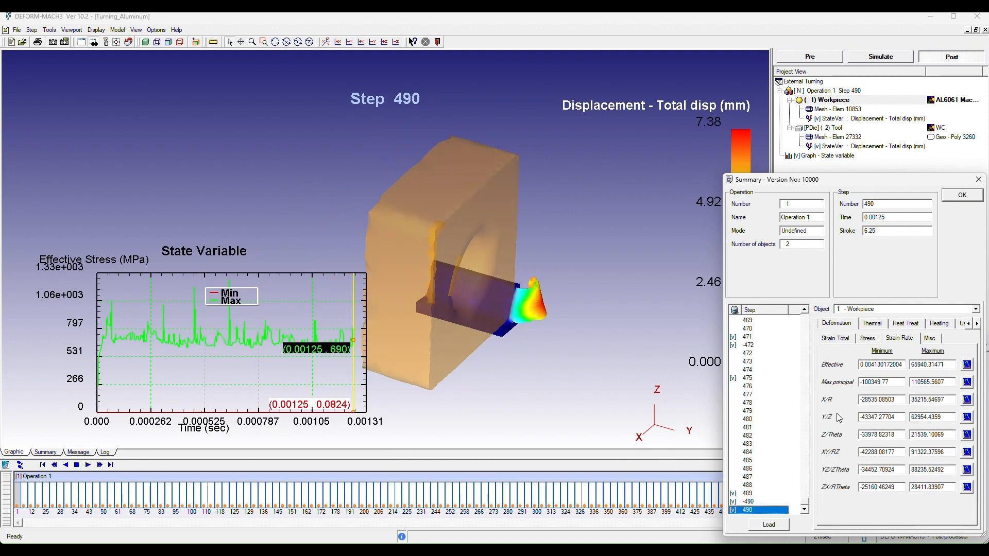
left_click(967, 401)
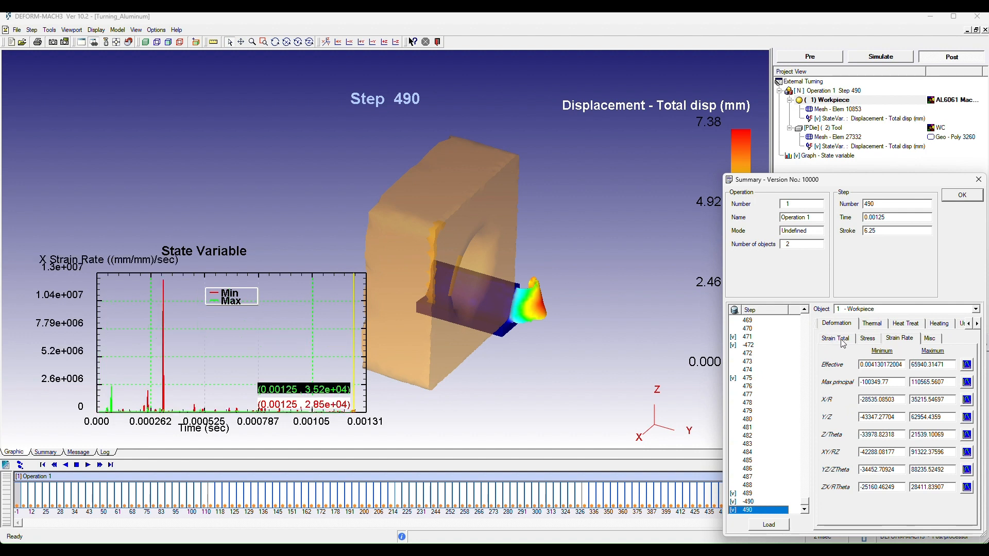
left_click(870, 341)
left_click(965, 418)
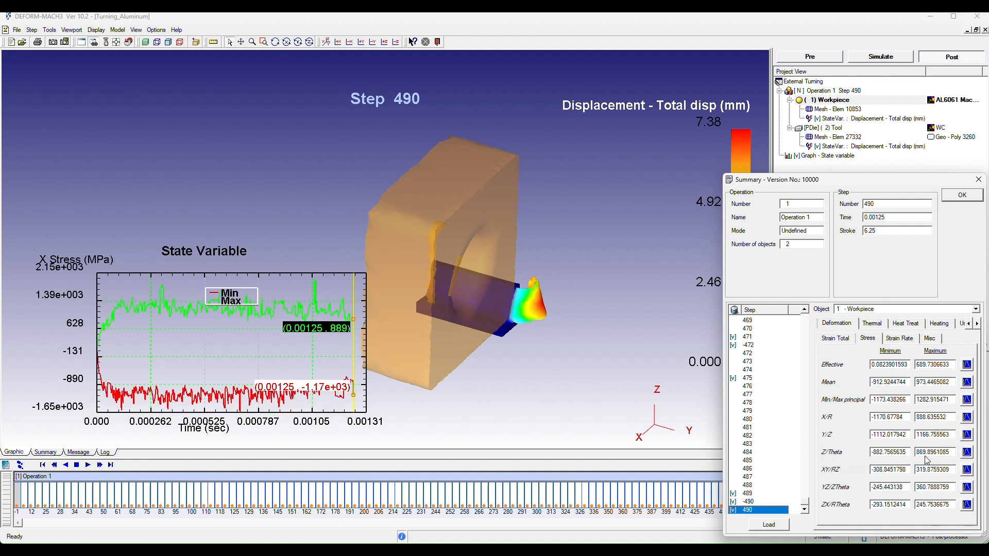
left_click(966, 453)
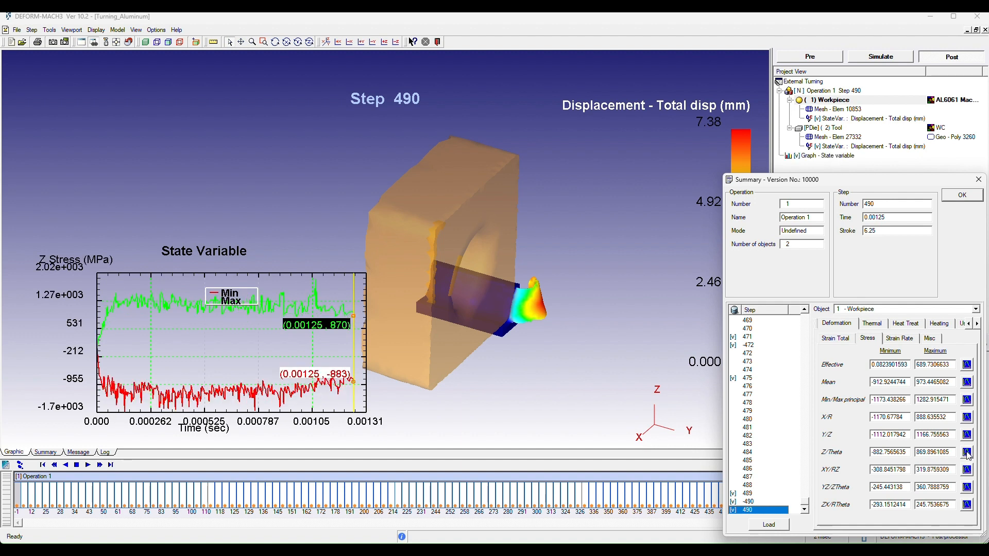
left_click(966, 470)
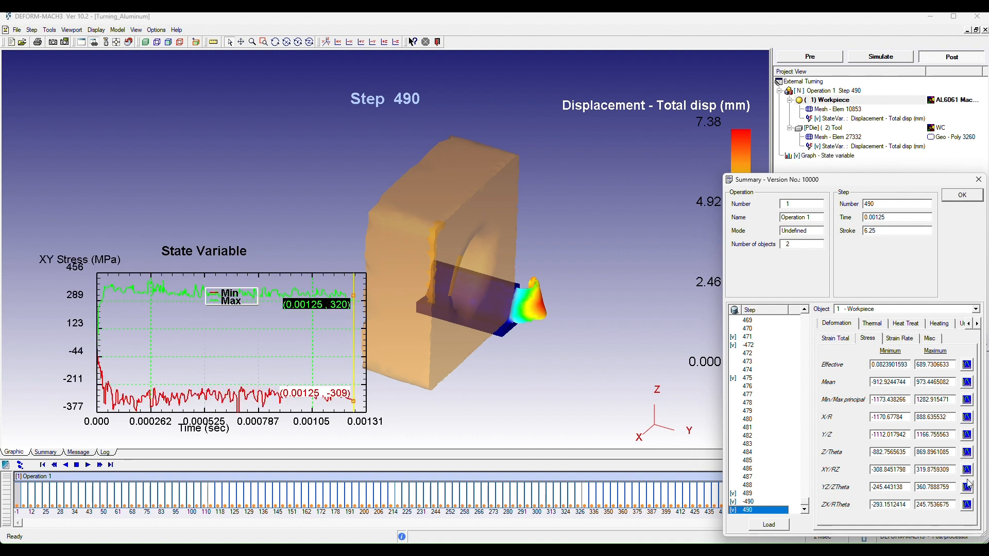
left_click(967, 488)
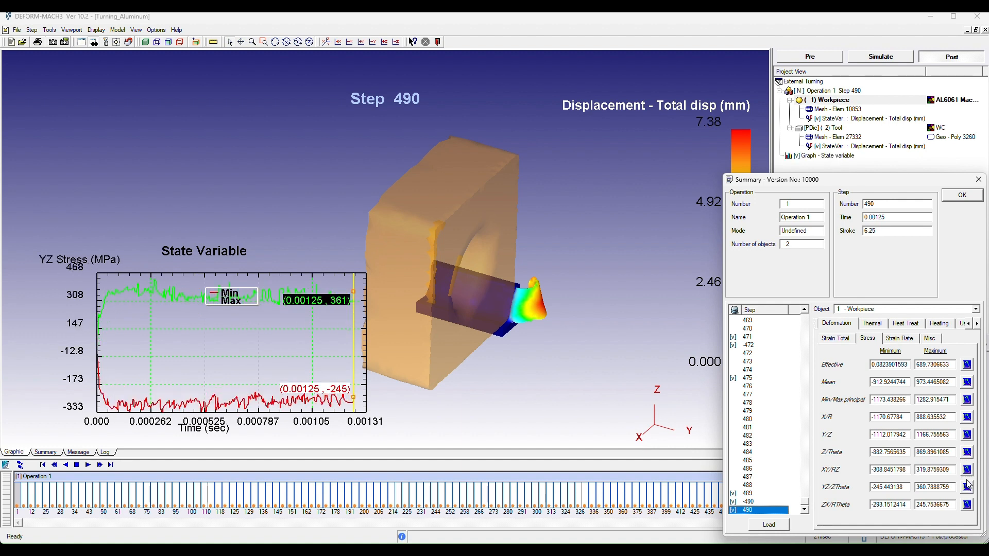
left_click(966, 470)
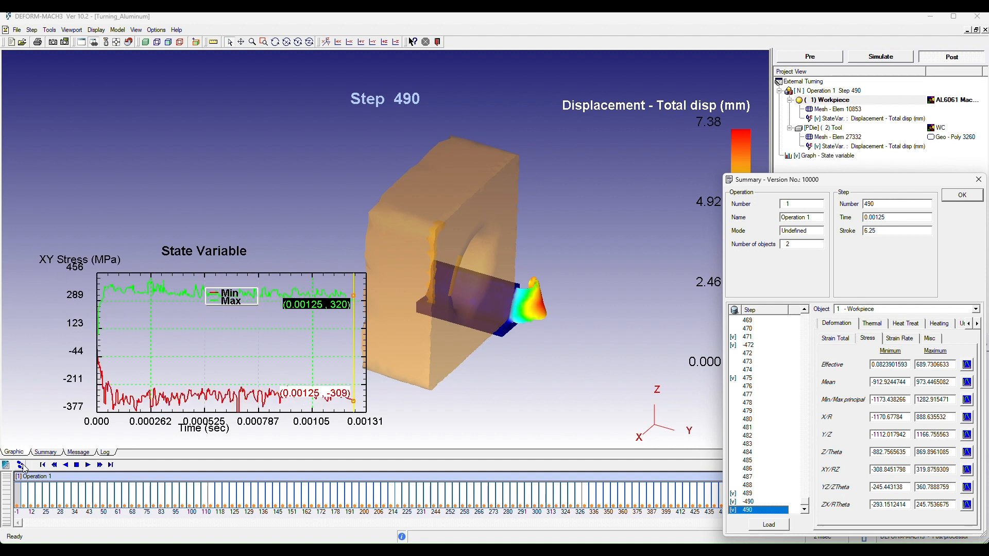
- Replay the simulation from the first step with the XY stress graph and show the workpiece's total strain values
left_click(42, 466)
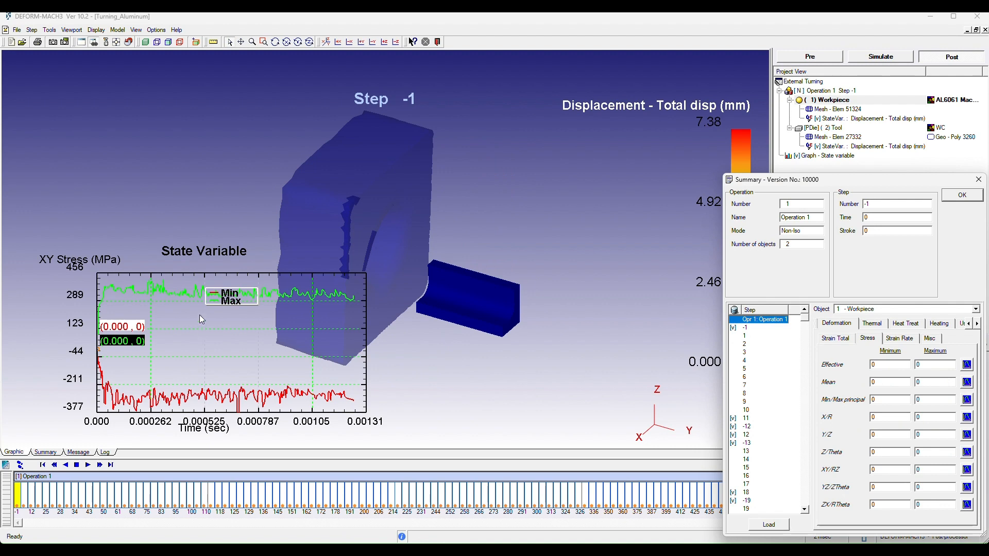
left_click(87, 466)
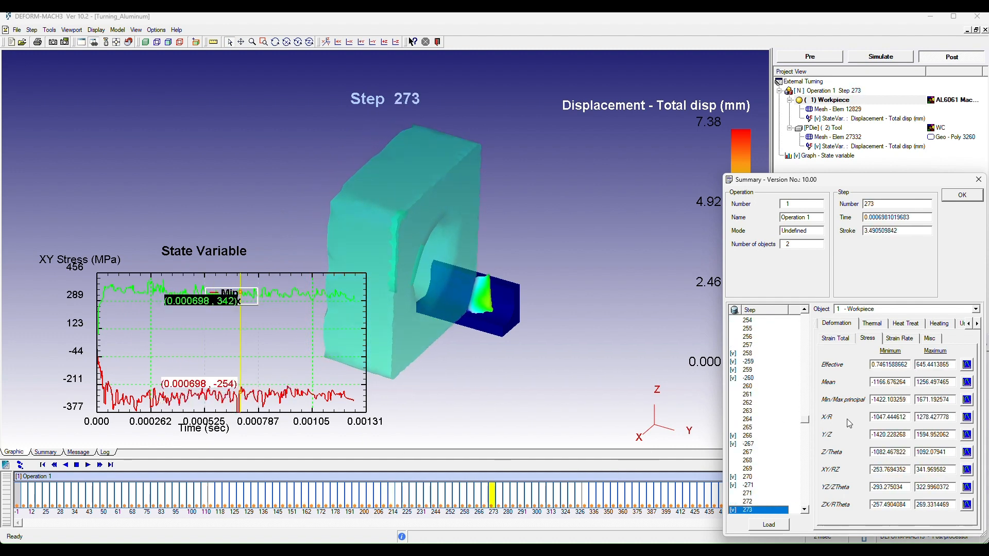
left_click(835, 338)
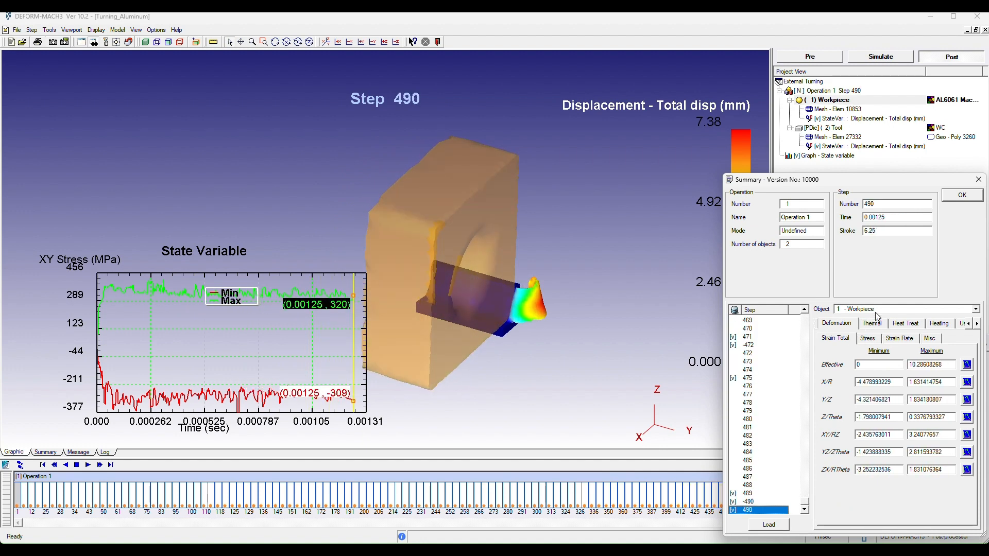
- Switch the summary to the tool, graph its min/max principal stress, and check its strain rate and miscellaneous deformation values
left_click(975, 309)
left_click(958, 325)
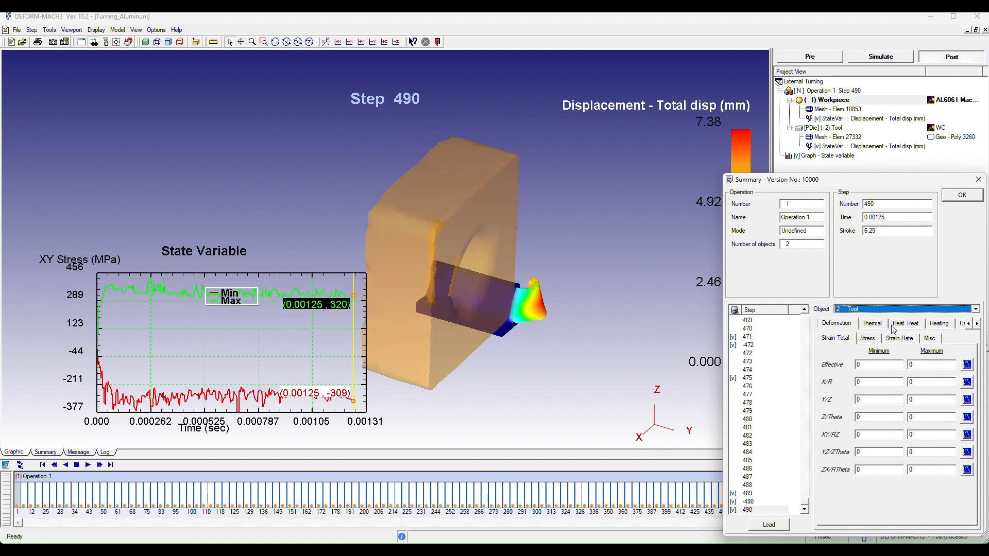
left_click(869, 338)
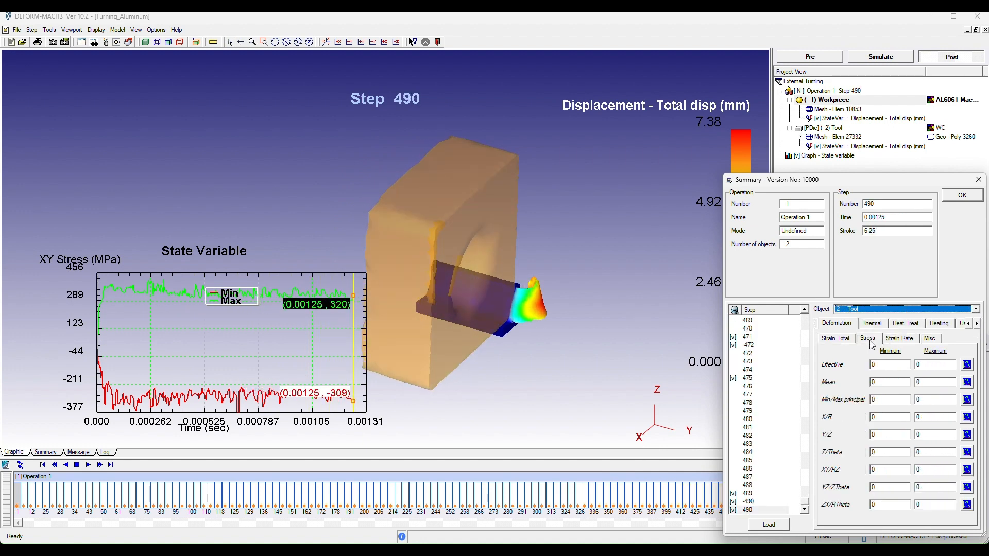
left_click(967, 416)
left_click(966, 400)
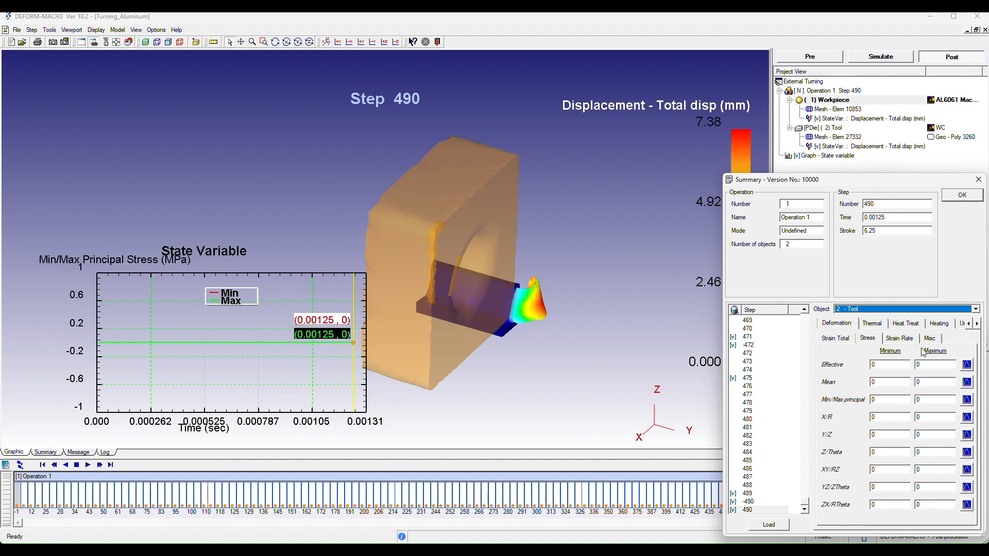
left_click(896, 339)
left_click(931, 340)
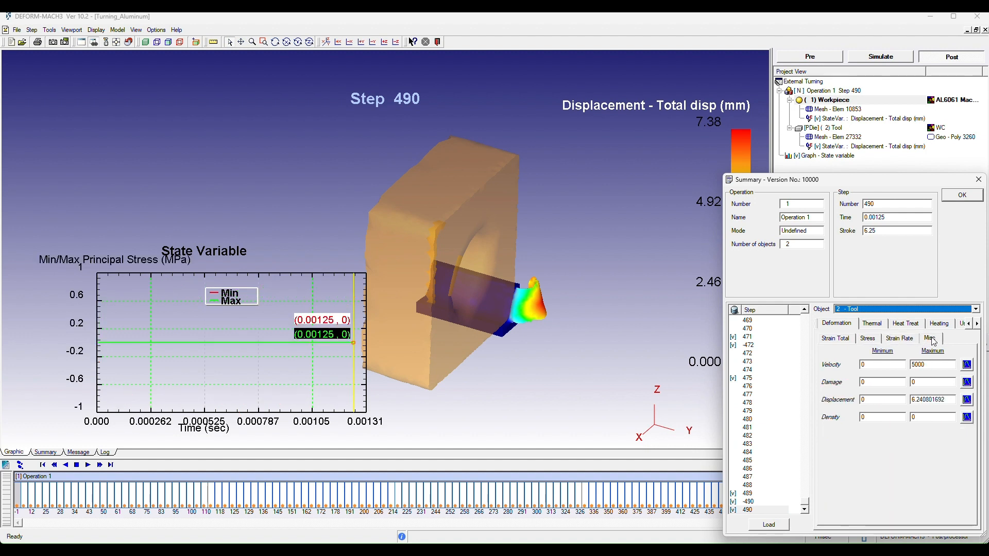
- Switch the summary back to the workpiece and graph its minimum and maximum temperature over time
left_click(865, 311)
left_click(864, 320)
left_click(872, 324)
left_click(968, 353)
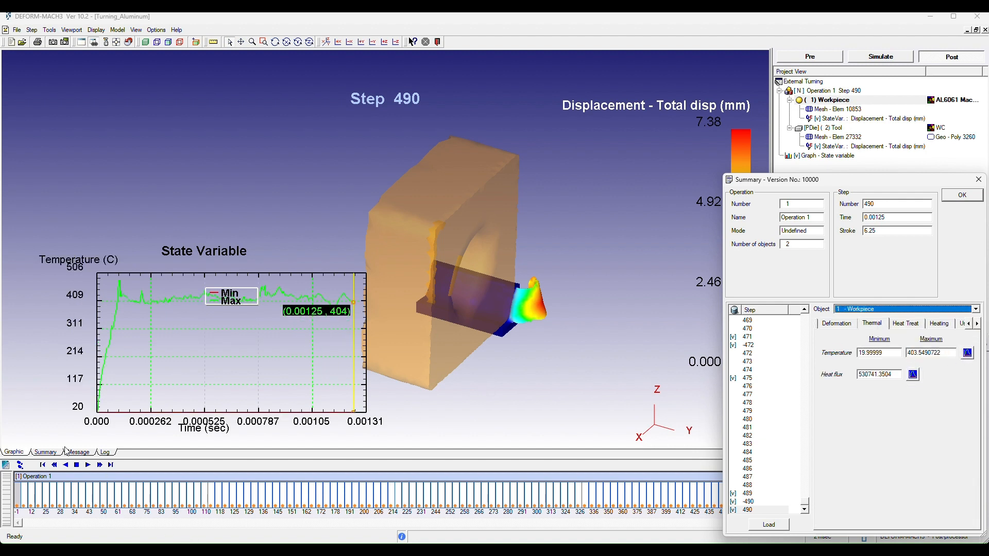
- Replay the simulation from the first step with the temperature graph and close the summary
left_click(42, 464)
left_click(88, 465)
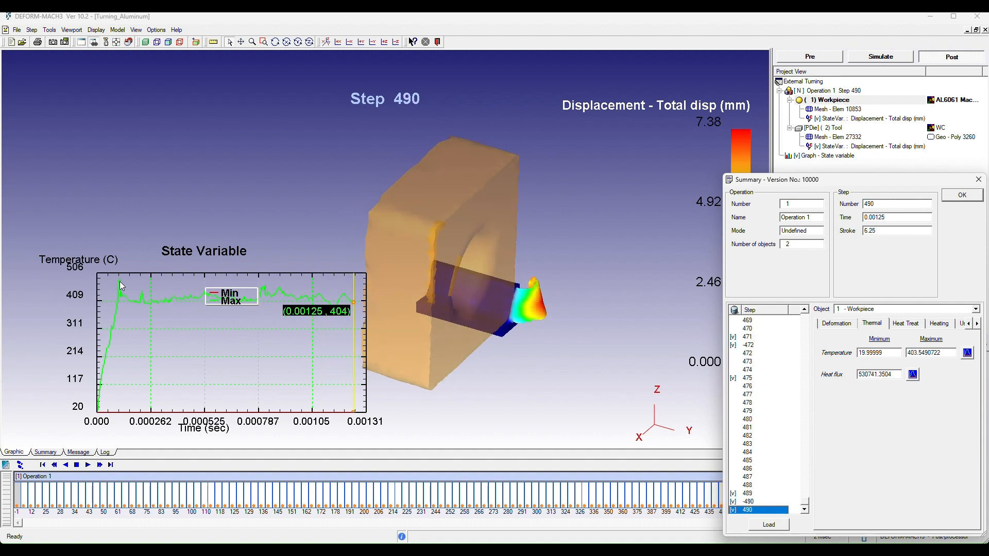
left_click(963, 196)
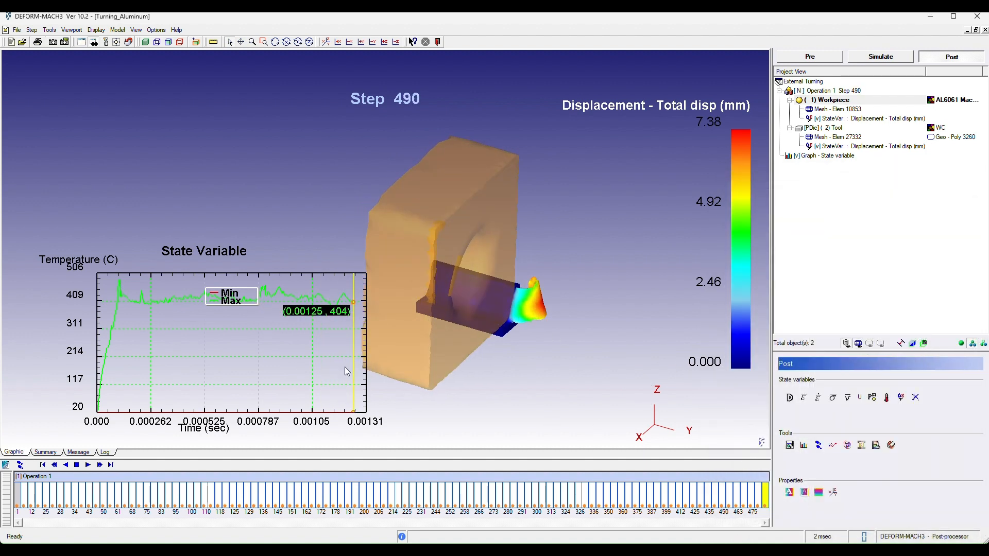